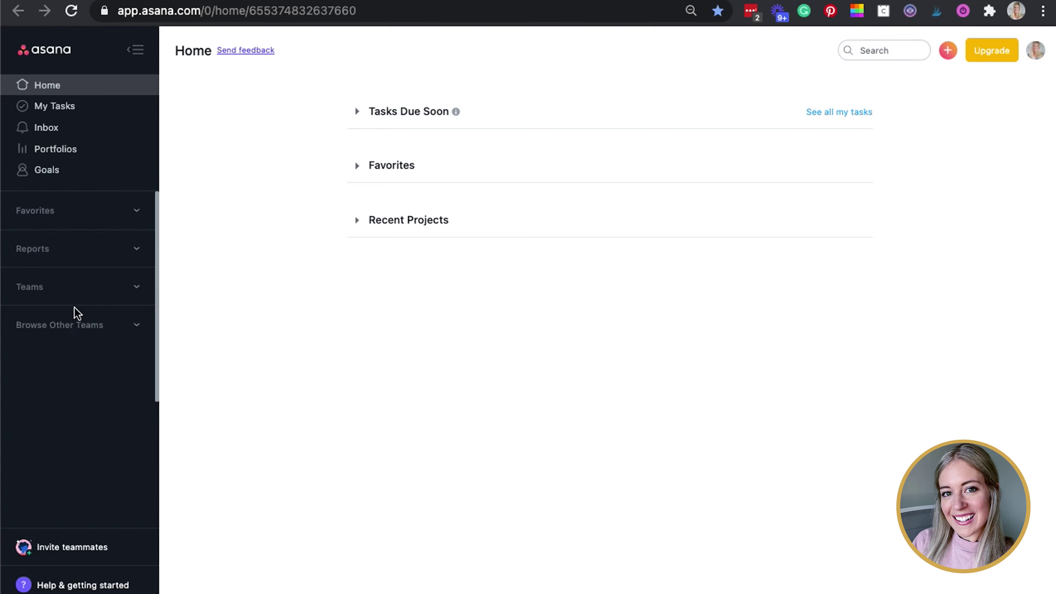
# Create a new team named 'Templates' from the sidebar's Teams list.
pyautogui.click(133, 291)
pyautogui.scroll(-2, 93, 342)
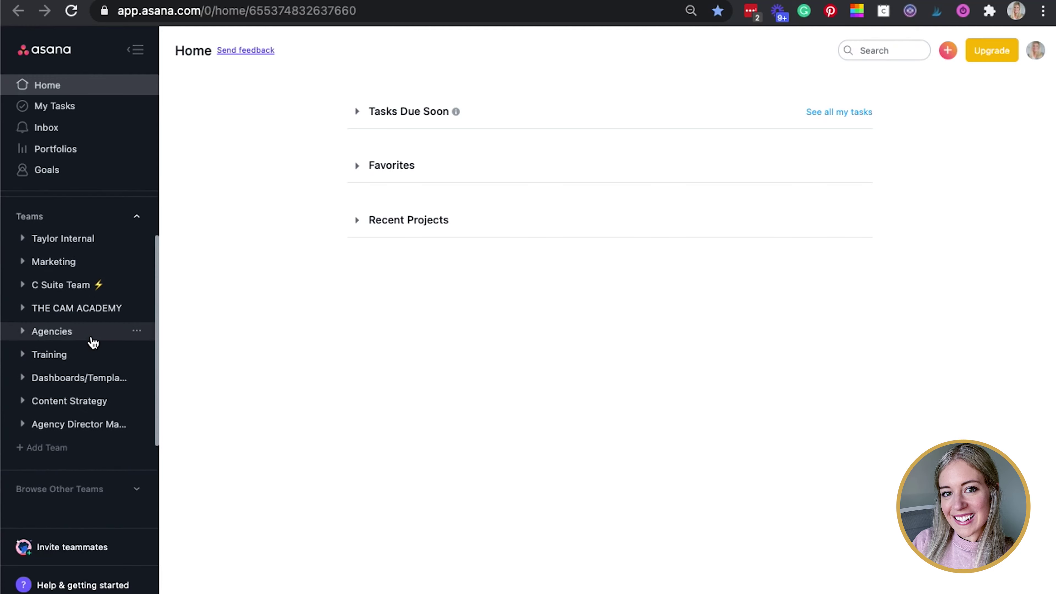
pyautogui.click(31, 453)
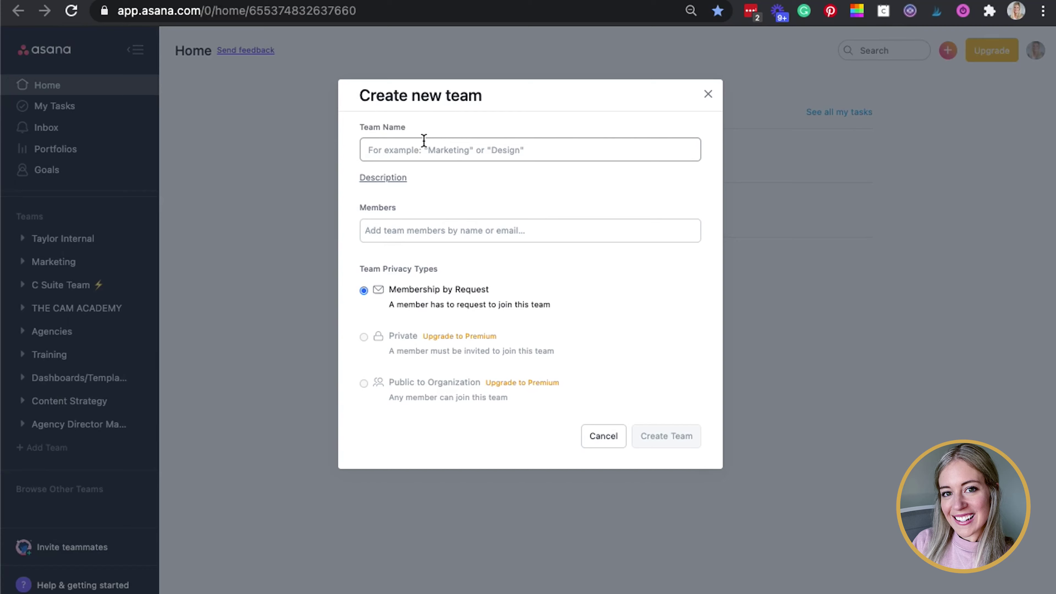
pyautogui.write('Templates')
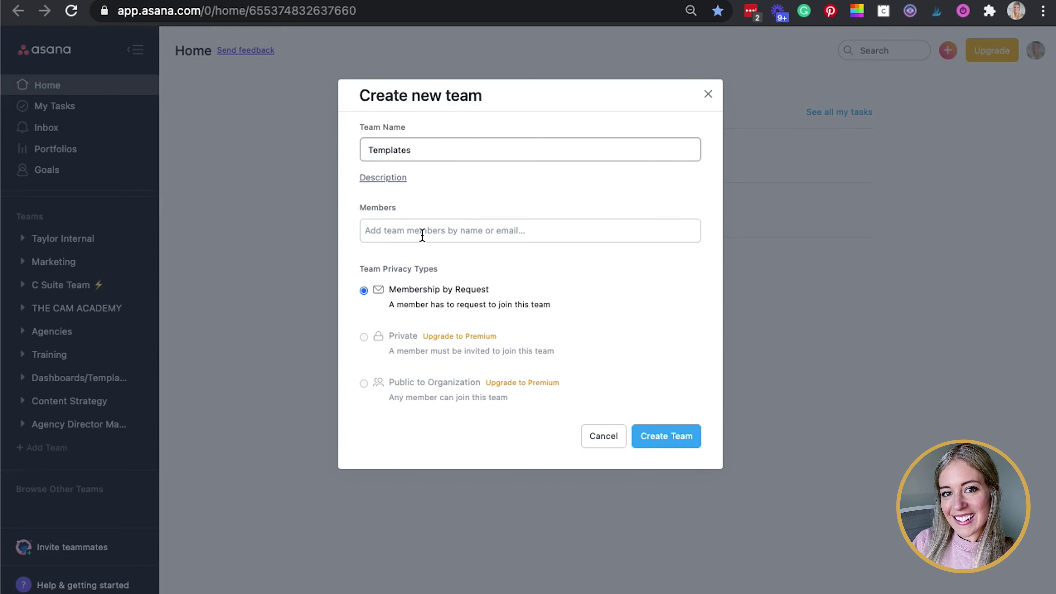
pyautogui.click(430, 230)
pyautogui.click(659, 440)
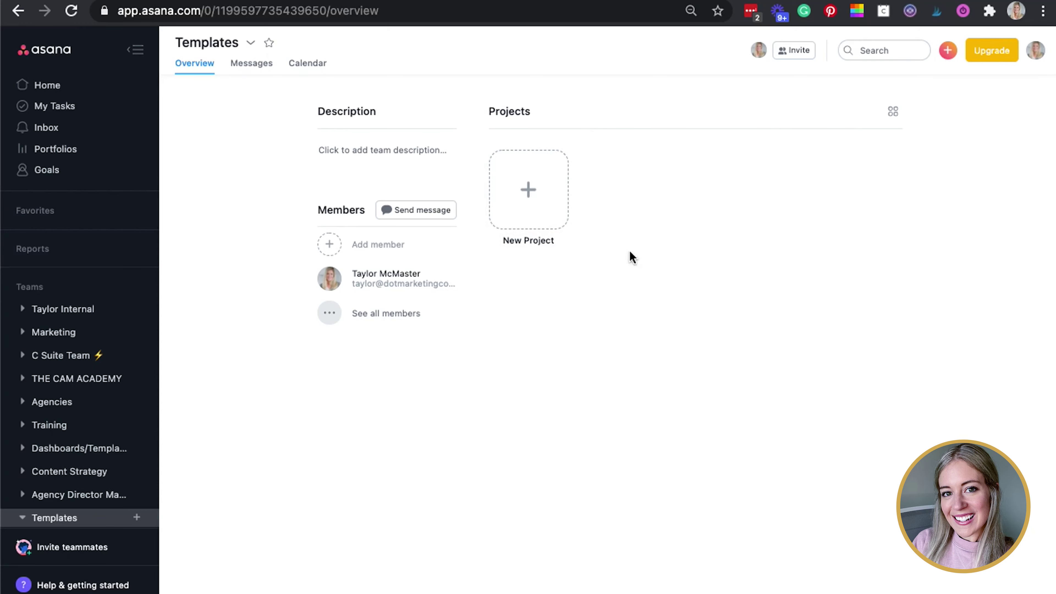
# Start a 'Client Onboarding' project in Templates by importing a CSV spreadsheet.
pyautogui.click(575, 229)
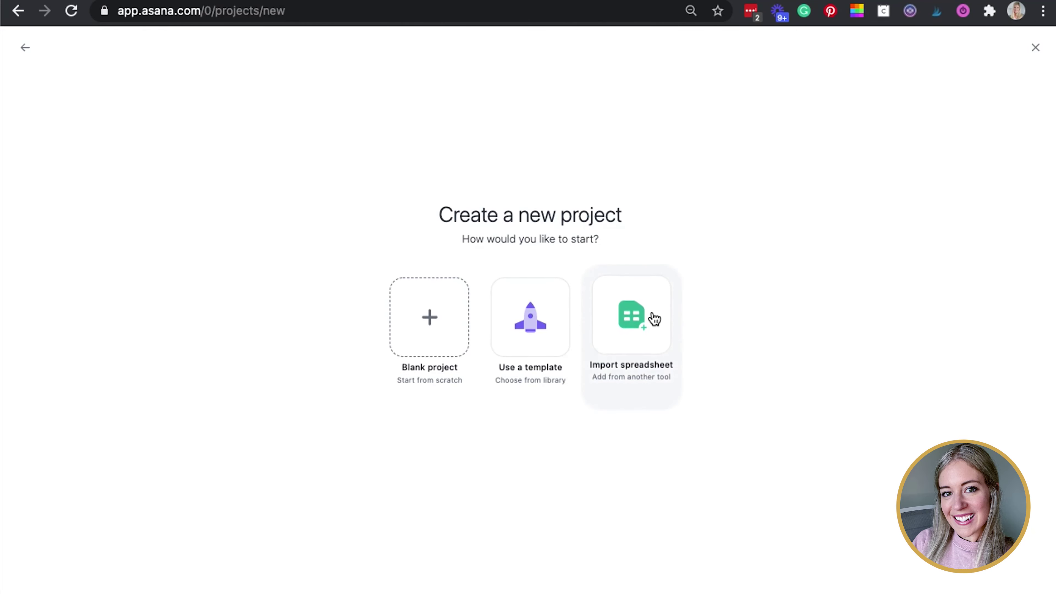
pyautogui.click(655, 320)
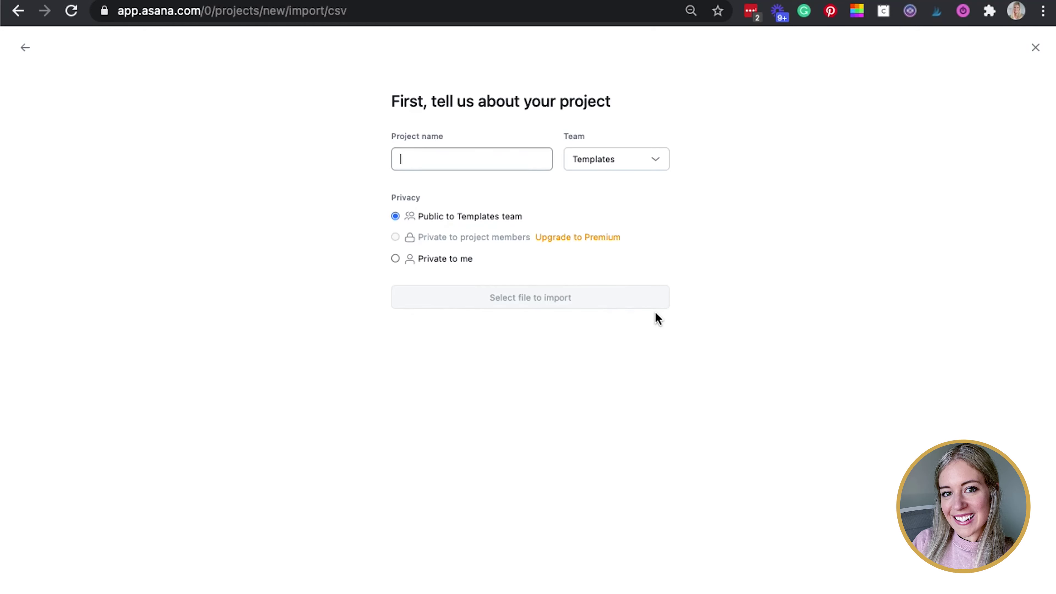
pyautogui.write('Client Onboarding')
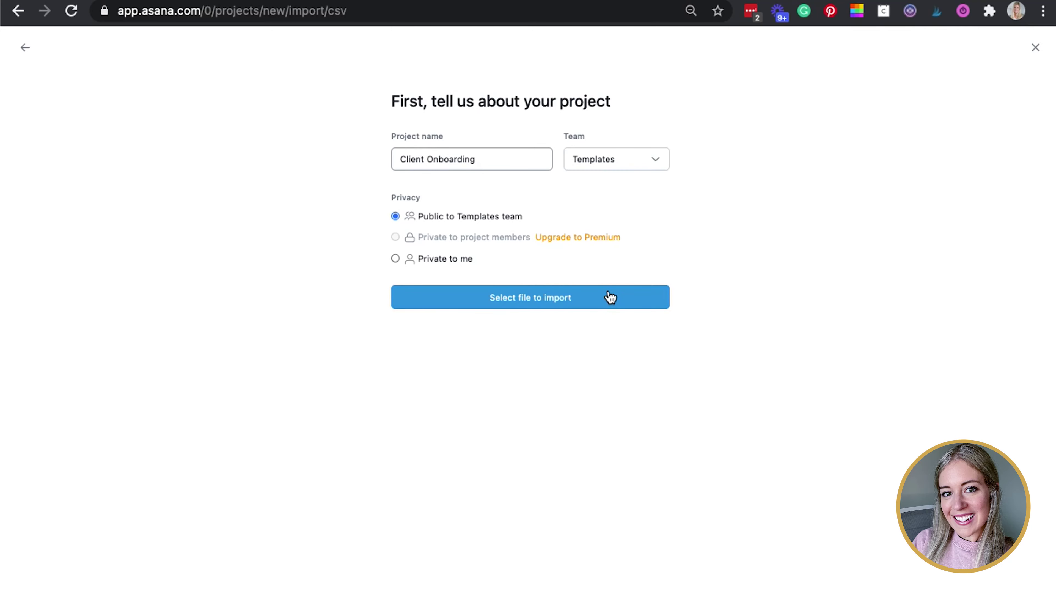
pyautogui.click(533, 301)
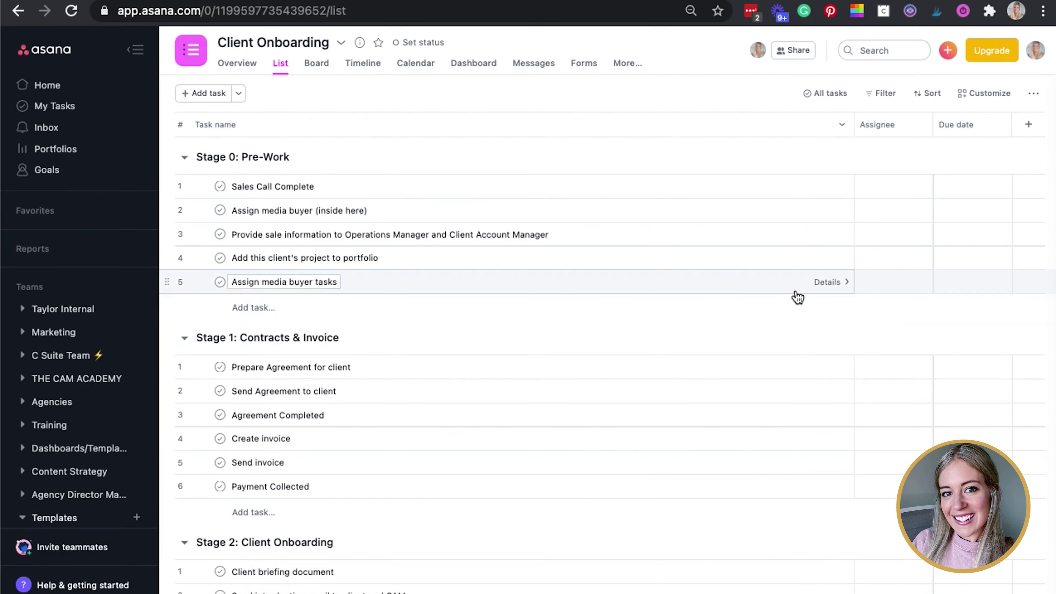
# Collapse the sidebar and rename the project to 'Client Onboarding [FB Ads]'.
pyautogui.click(138, 50)
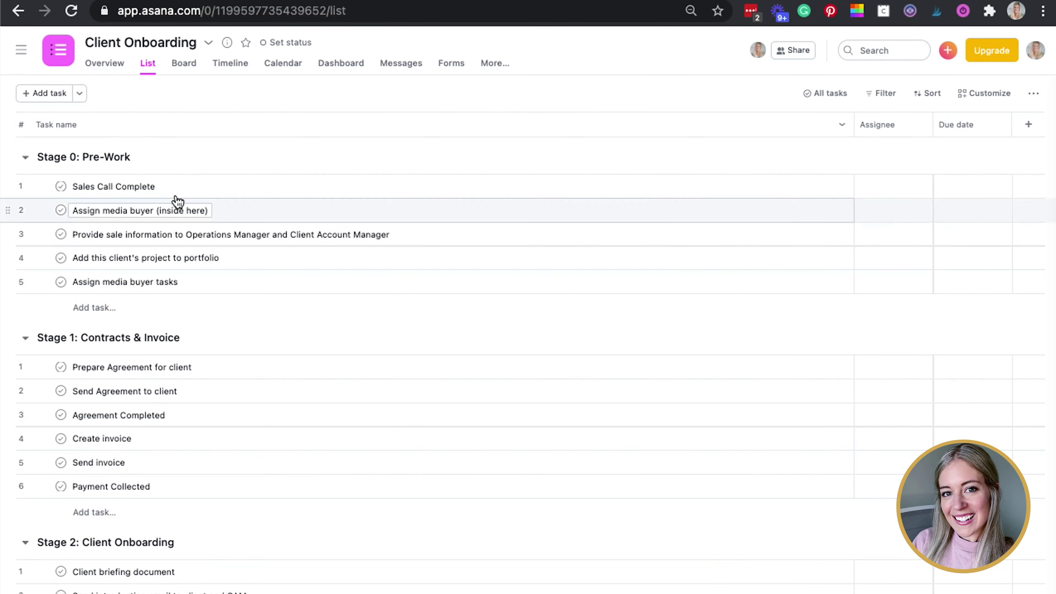
pyautogui.click(208, 43)
pyautogui.click(250, 65)
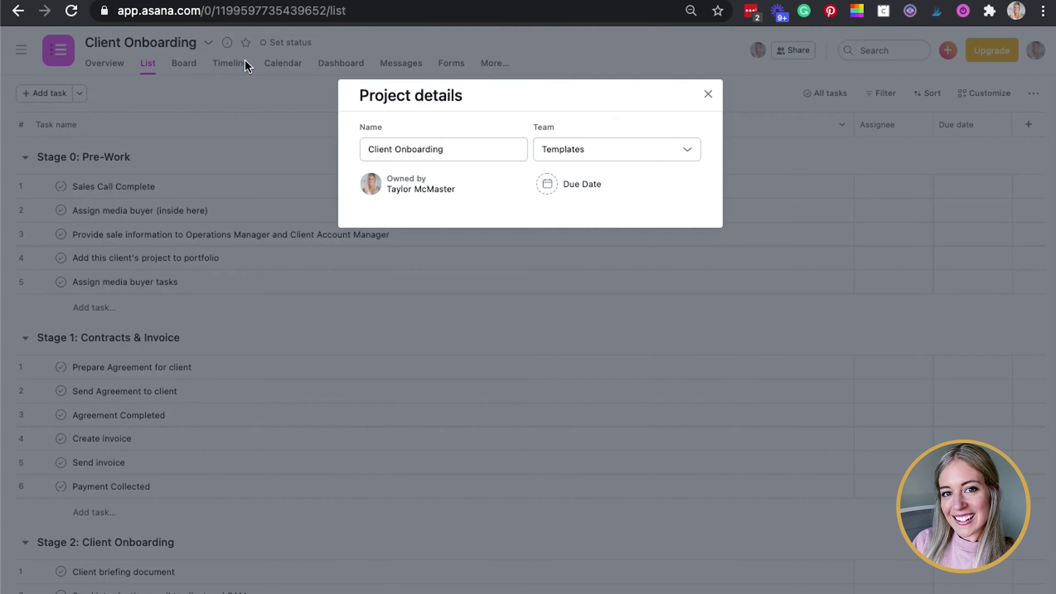
pyautogui.click(458, 154)
pyautogui.write('[FB Ads]')
pyautogui.click(935, 160)
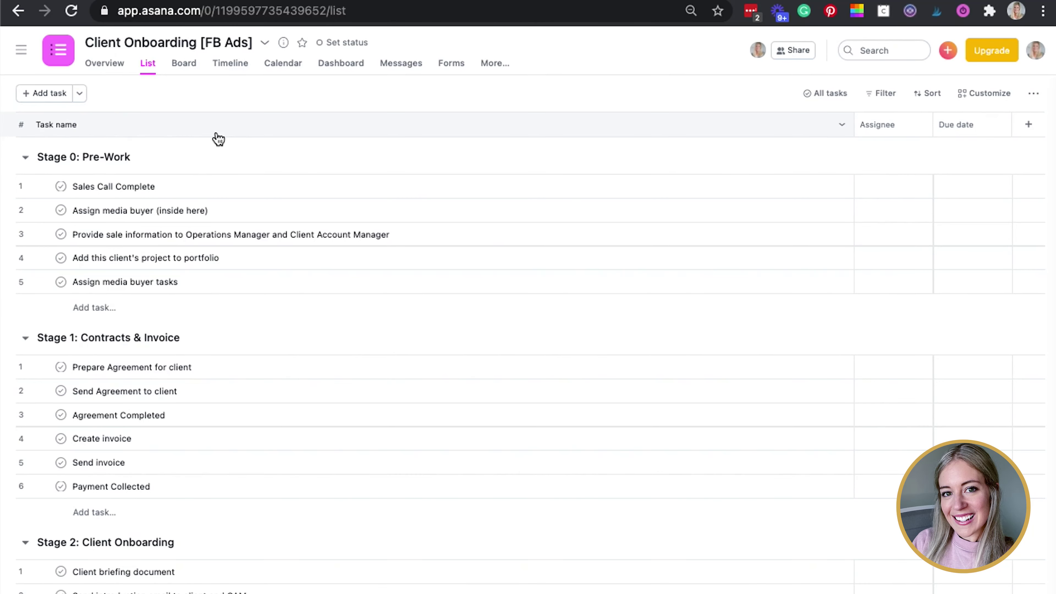
# Collapse all seven sections, from Stage 0: Pre-Work through HAPPY CLIENTS to Materials.
pyautogui.click(26, 159)
pyautogui.click(25, 193)
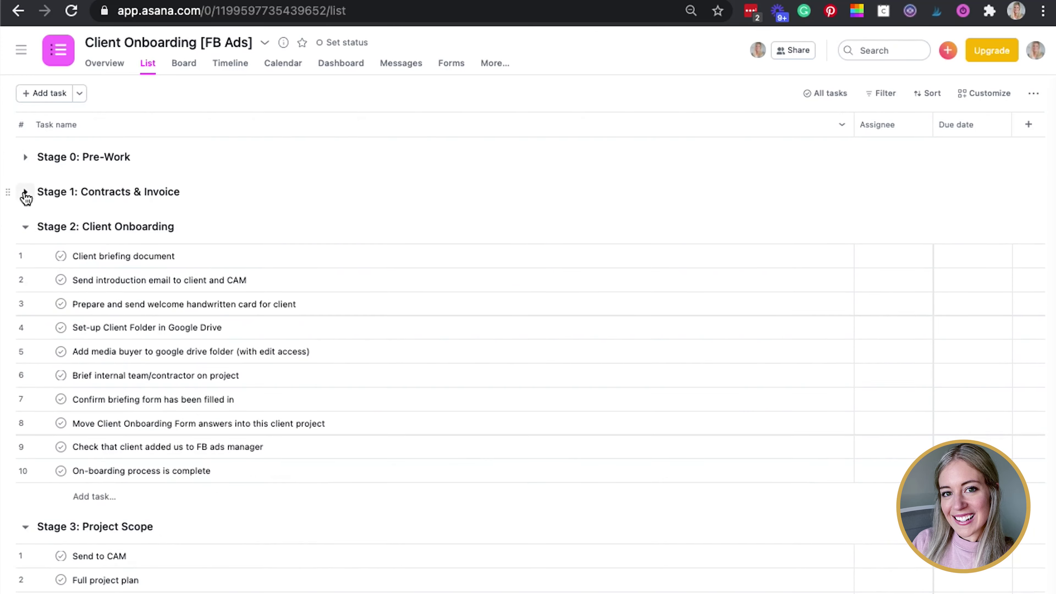
pyautogui.click(25, 227)
pyautogui.click(25, 261)
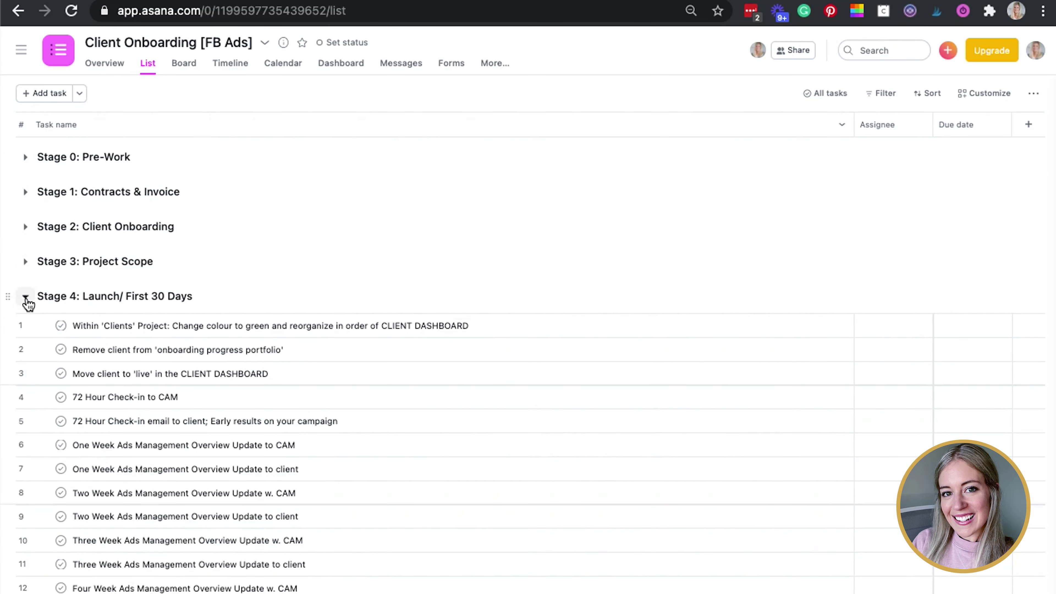
pyautogui.click(25, 297)
pyautogui.click(26, 330)
pyautogui.click(25, 366)
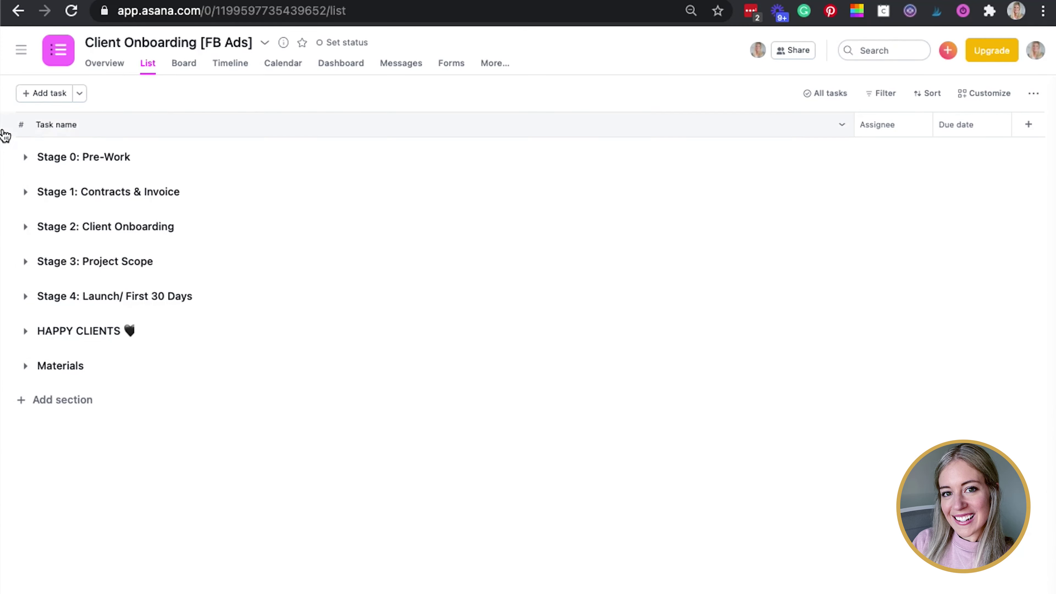
# Save the collapsed layout as the default view, then reopen Stage 0: Pre-Work.
pyautogui.click(1034, 94)
pyautogui.click(1026, 117)
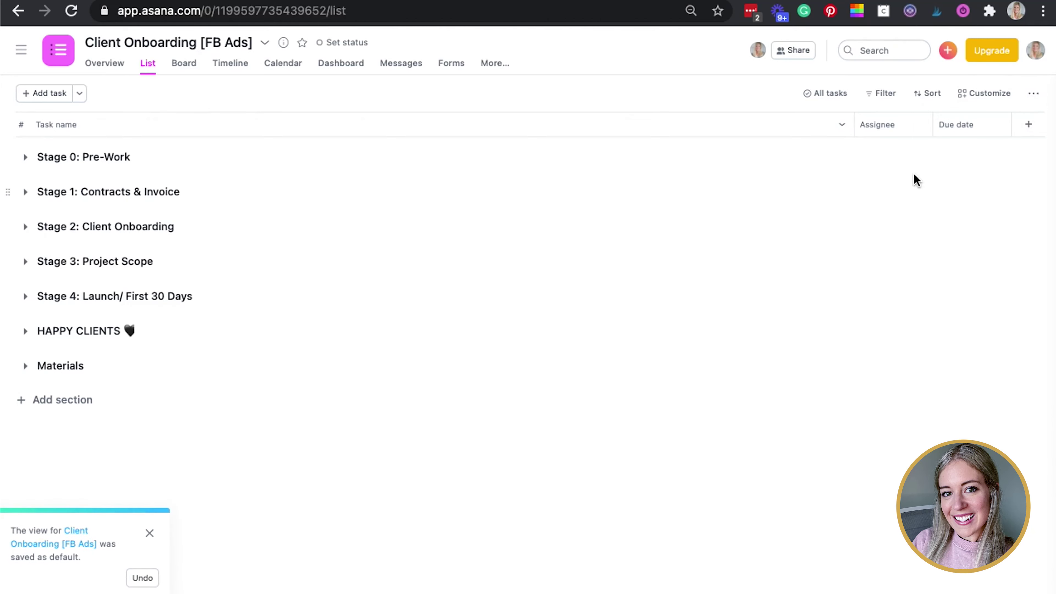
pyautogui.click(26, 158)
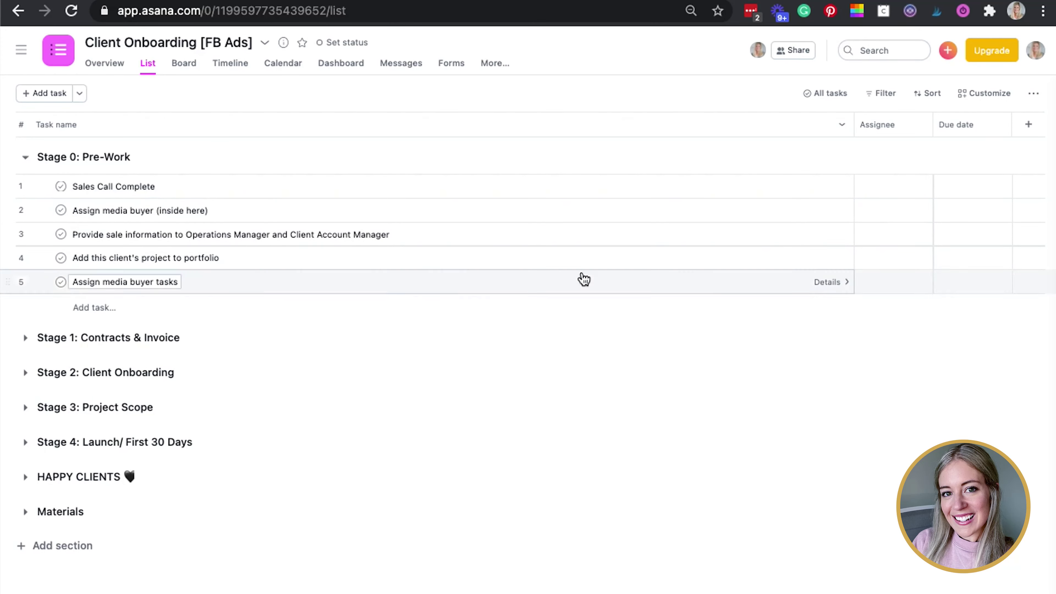
# Assign Sales Call Complete to a teammate found by name search.
pyautogui.click(899, 185)
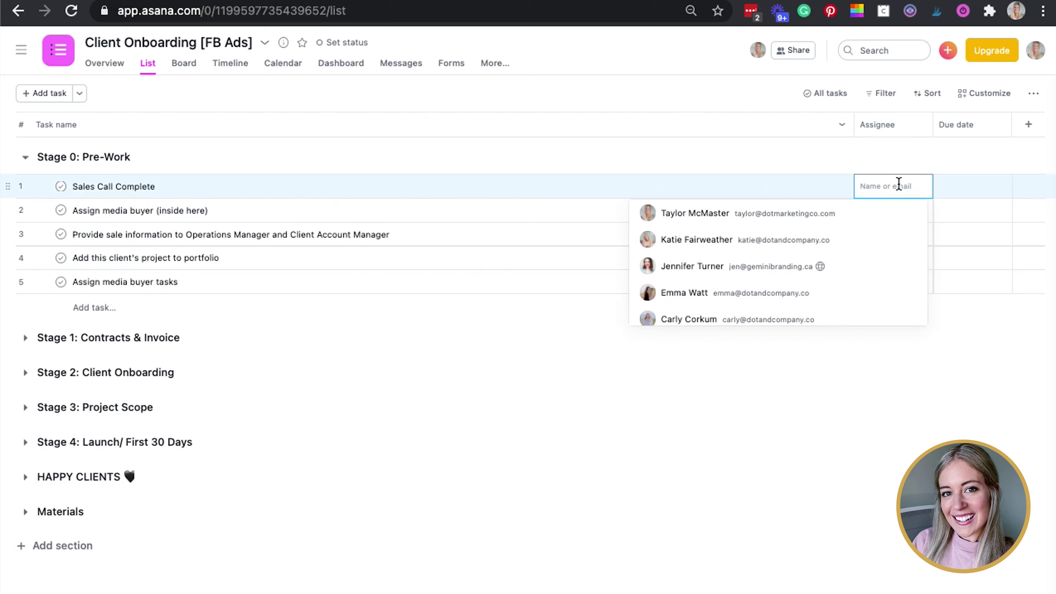
pyautogui.write('carl')
pyautogui.press('Return')
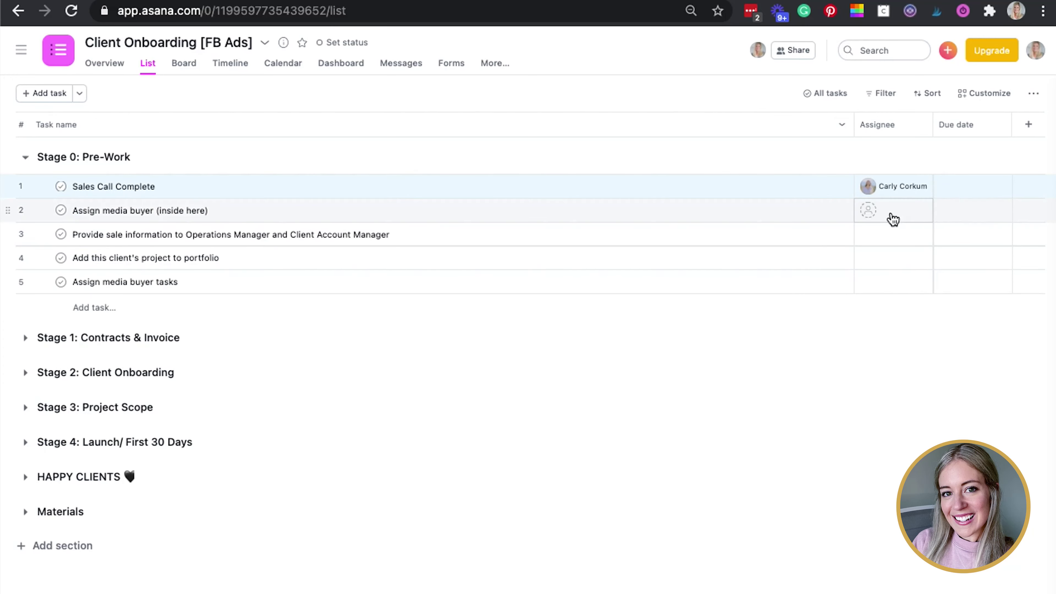
# Assign a second teammate to Assign media buyer, then open Sales Call Complete's details.
pyautogui.click(895, 216)
pyautogui.write('kay')
pyautogui.press('BackSpace')
pyautogui.write('te')
pyautogui.press('Return')
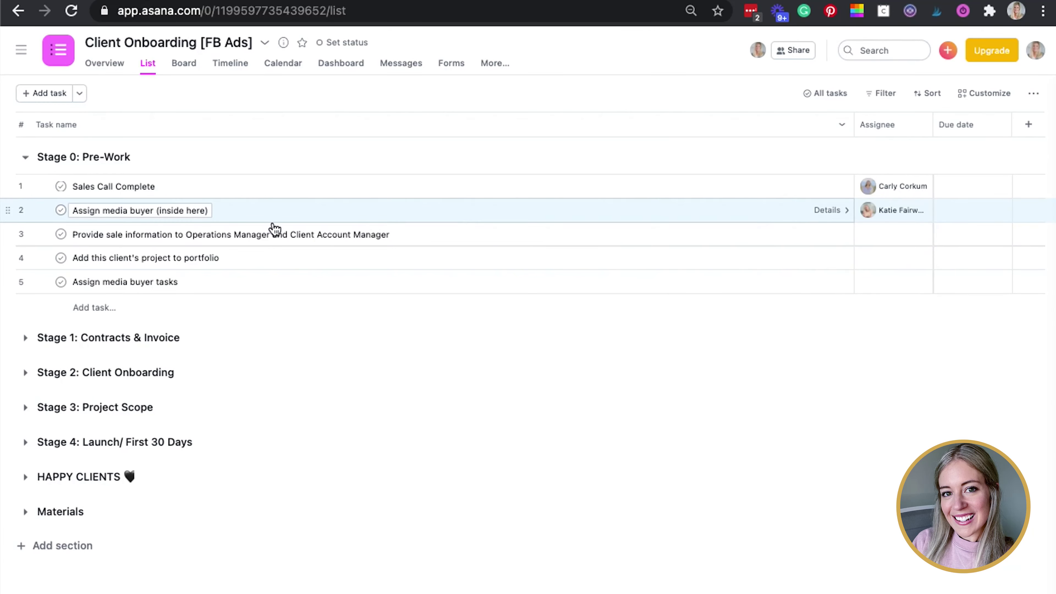
pyautogui.click(290, 185)
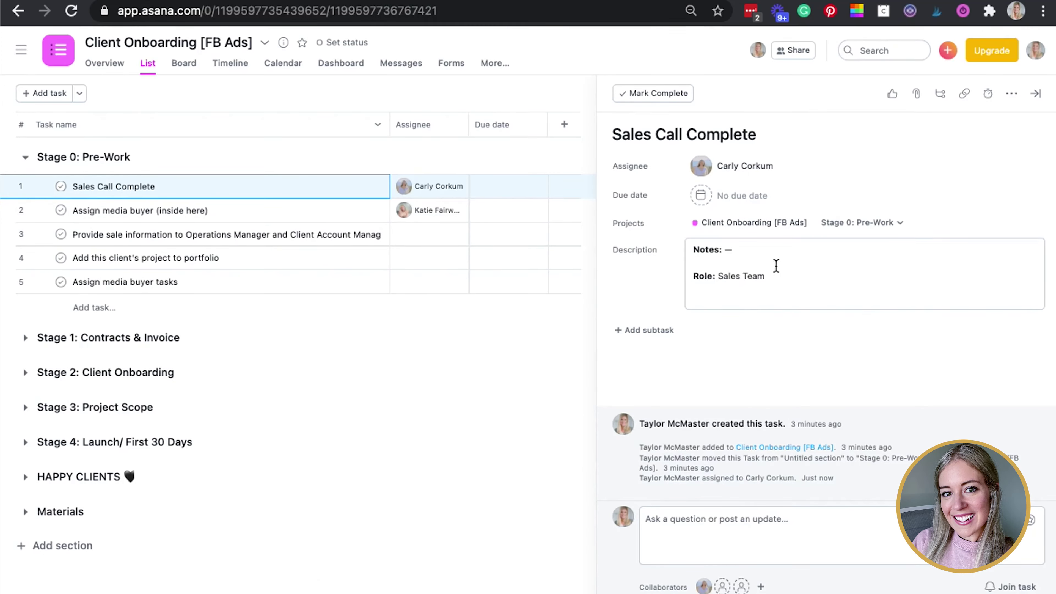
# Add a note under Notes asking to tag a teammate when the sales call is completed.
pyautogui.click(759, 248)
pyautogui.press('BackSpace')
pyautogui.press('Return')
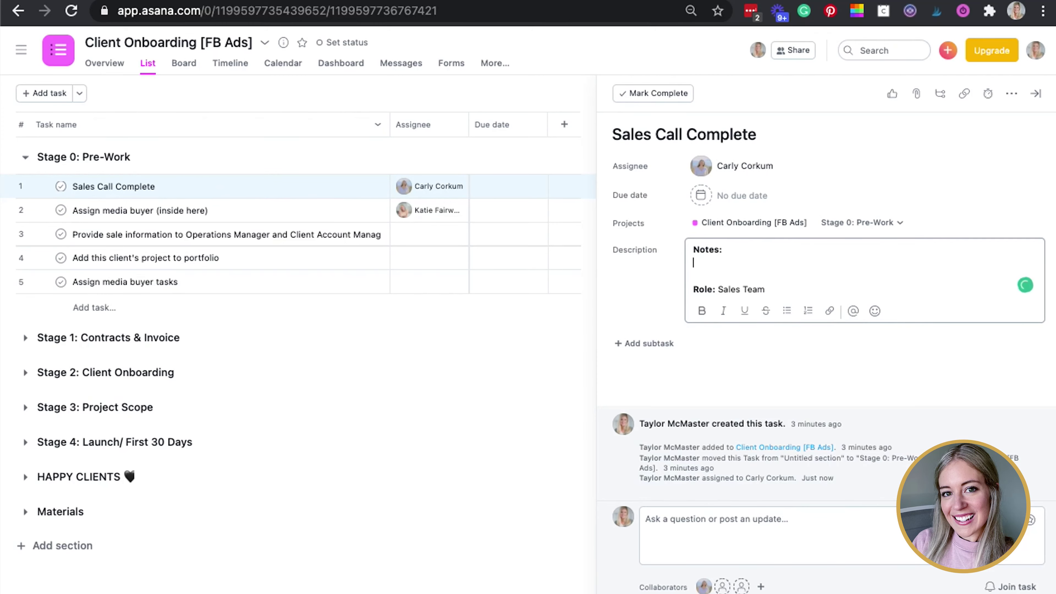
pyautogui.write('Hey @carl')
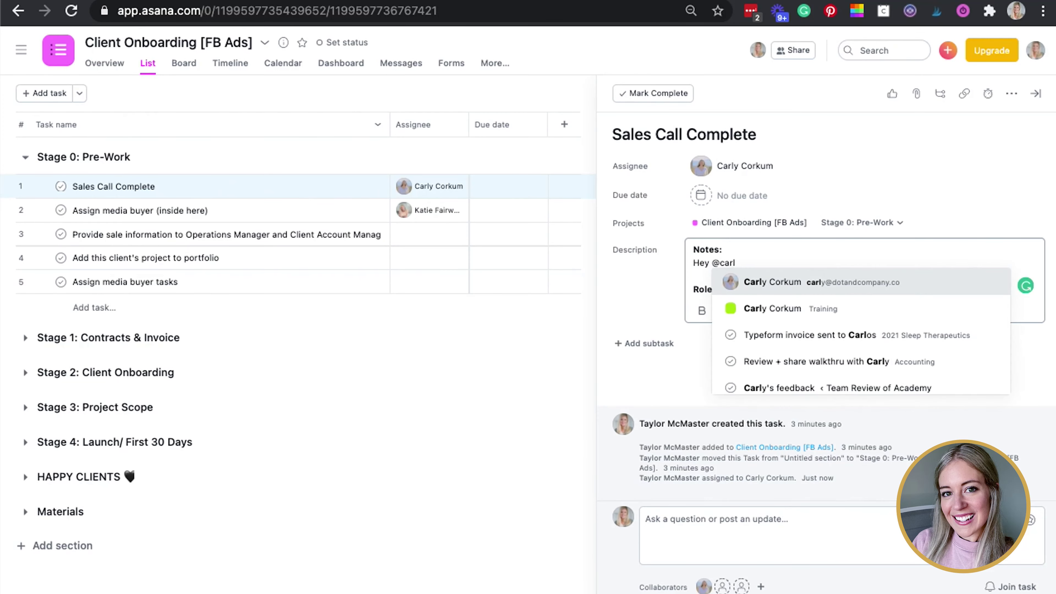
pyautogui.press('BackSpace')
pyautogui.press('BackSpace')
pyautogui.press('BackSpace')
pyautogui.press('BackSpace')
pyautogui.press('BackSpace')
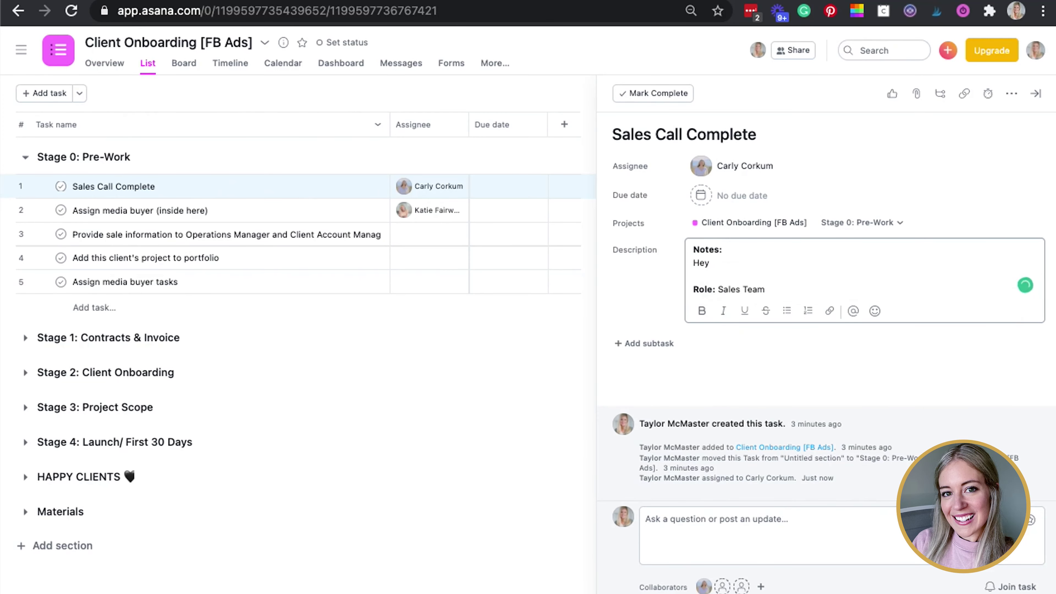
pyautogui.write(', make sure to tag Katie in thi')
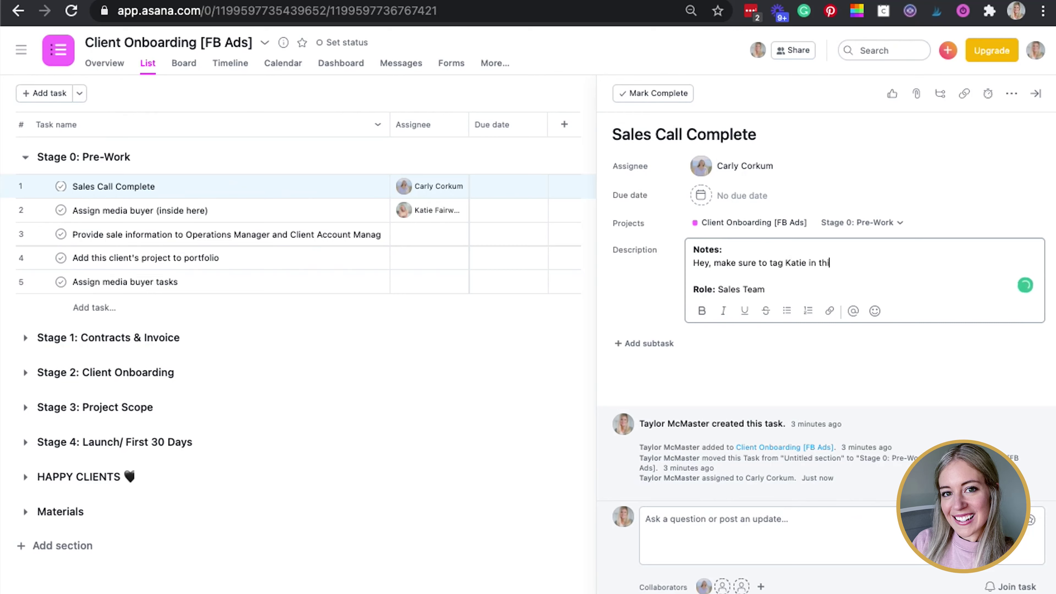
pyautogui.write('s task when the sales all')
pyautogui.press('BackSpace')
pyautogui.press('BackSpace')
pyautogui.press('BackSpace')
pyautogui.press('BackSpace')
pyautogui.write('cak')
pyautogui.write('l is completed.')
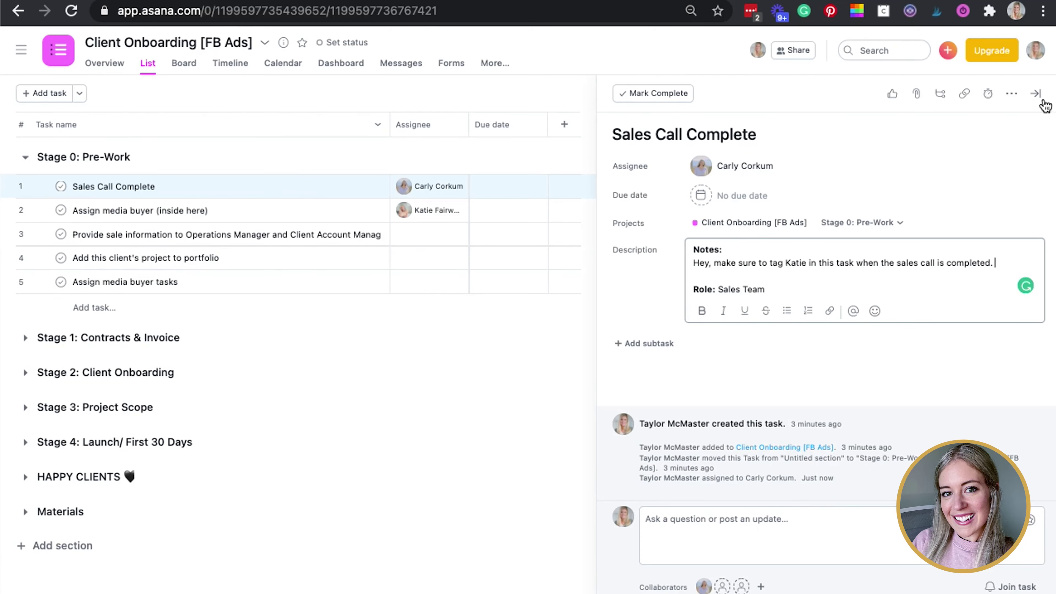
pyautogui.moveTo(690, 249); pyautogui.dragTo(807, 343)
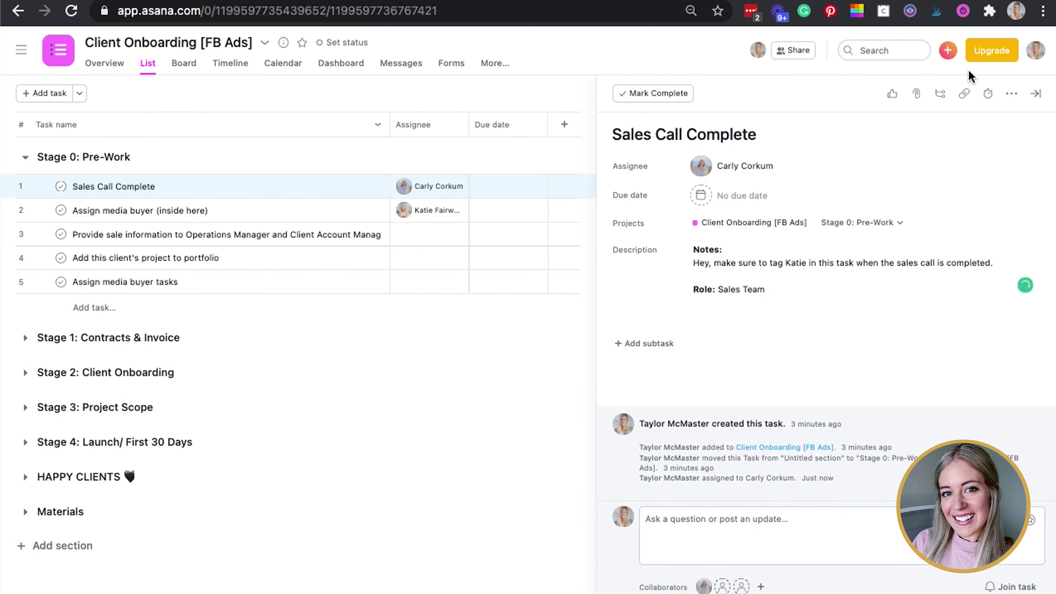
# Add a teammate as a collaborator on Sales Call Complete and close its details.
pyautogui.click(1036, 93)
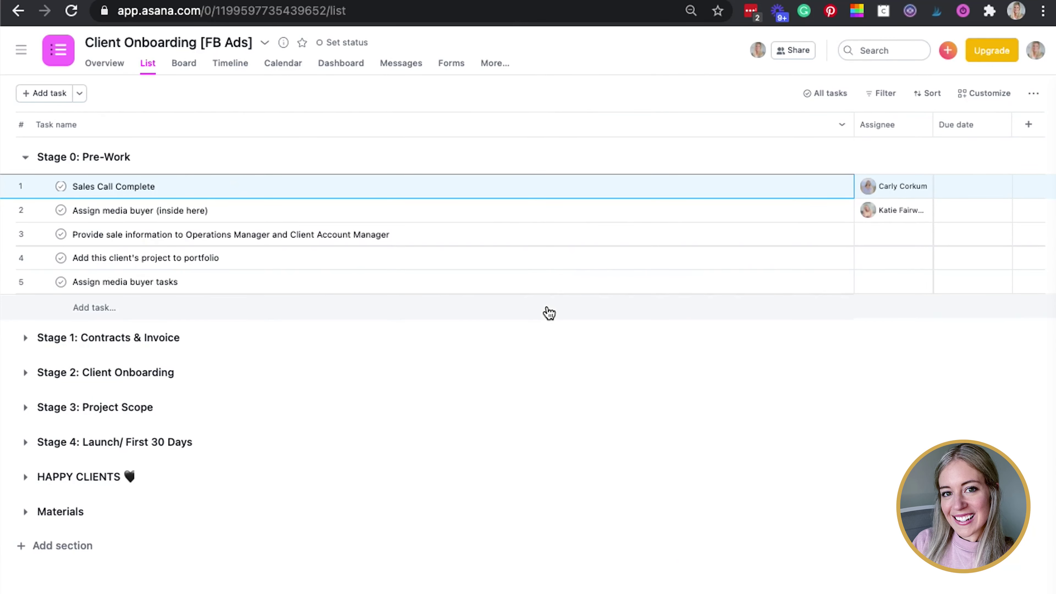
pyautogui.click(729, 187)
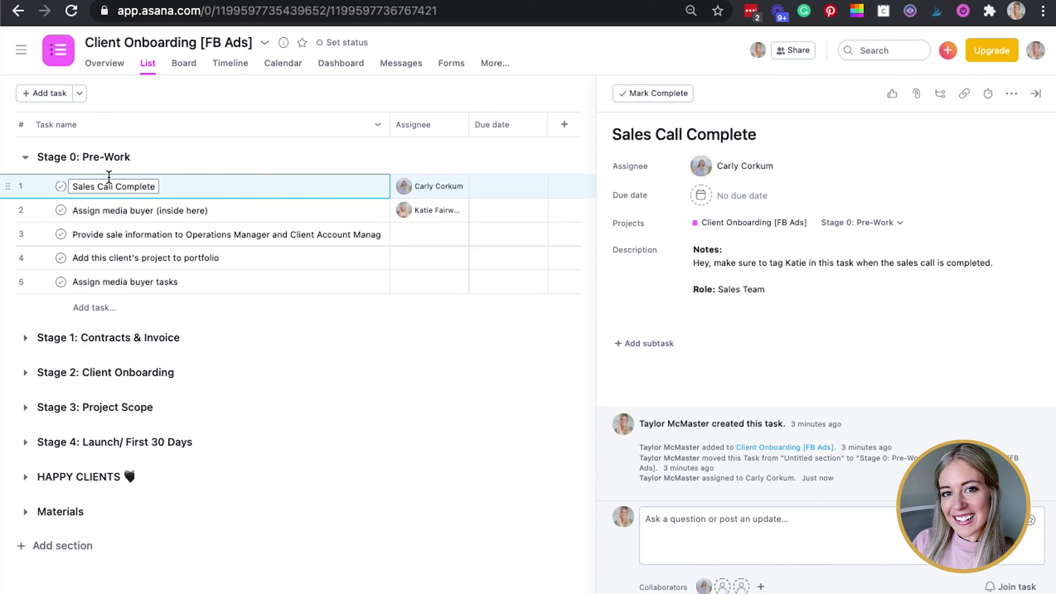
pyautogui.click(761, 587)
pyautogui.write('tay')
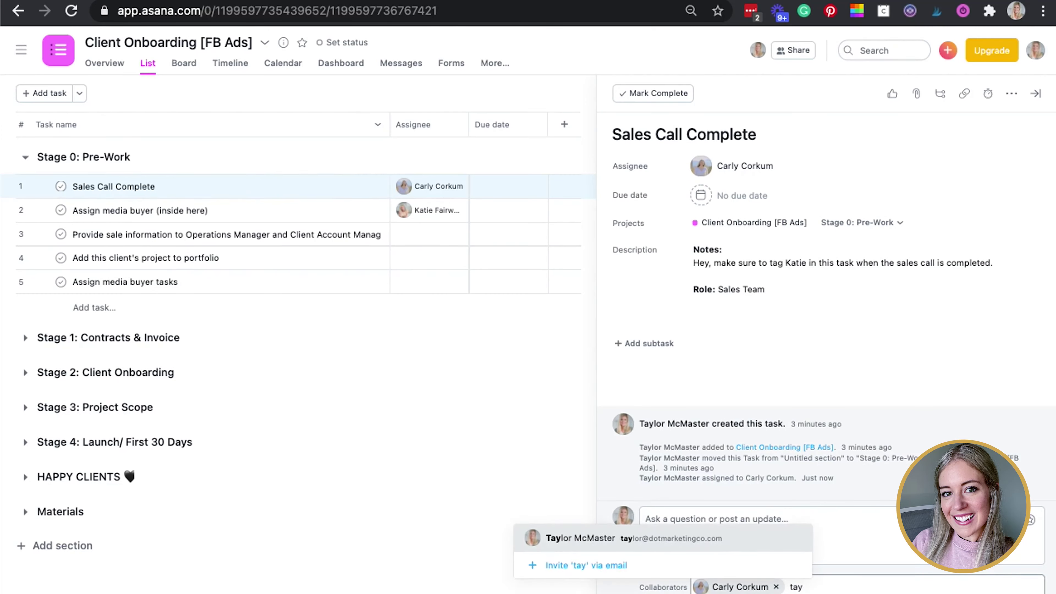
pyautogui.press('Return')
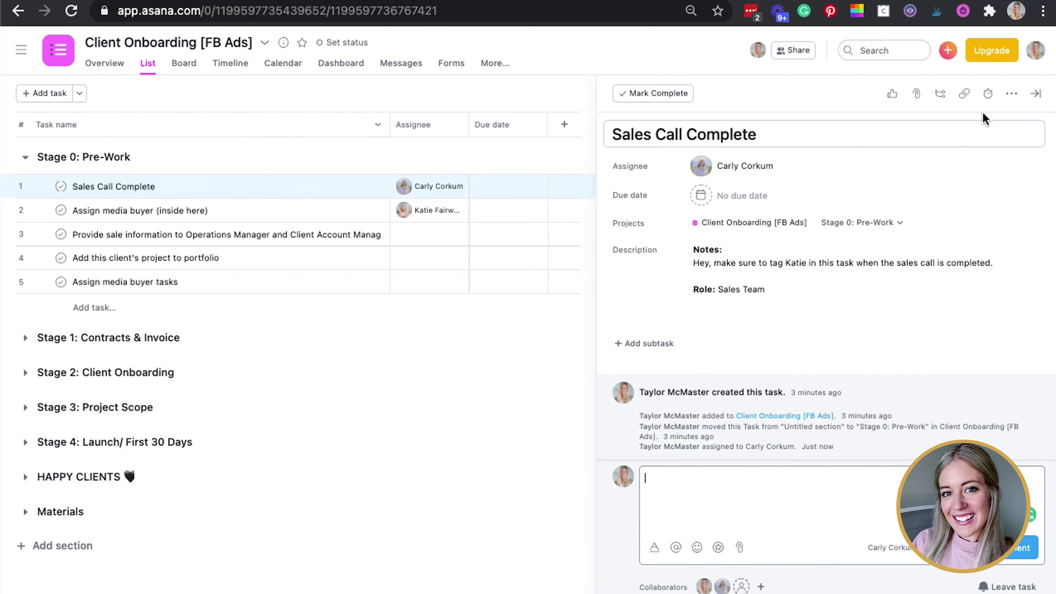
pyautogui.click(1036, 94)
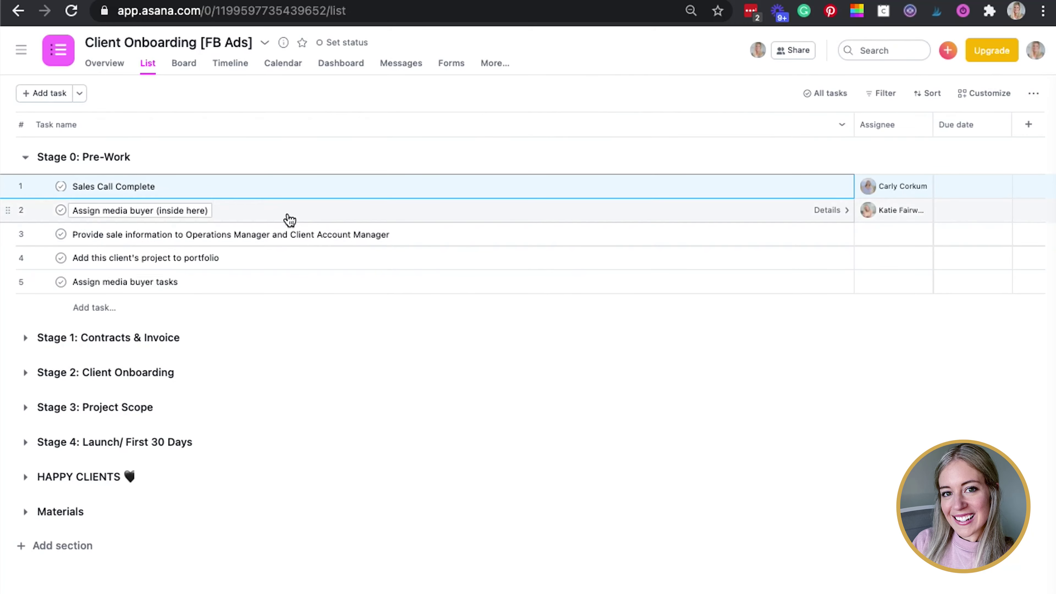
# In Assign media buyer (inside here), put Notes: on its own line and bullet the lines below.
pyautogui.click(274, 211)
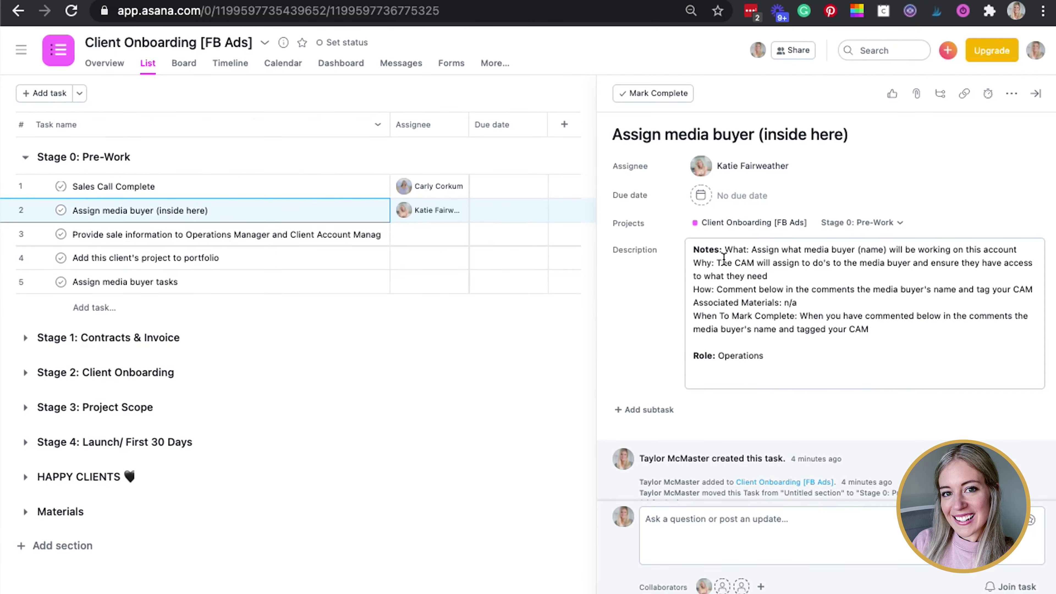
pyautogui.click(724, 249)
pyautogui.press('Return')
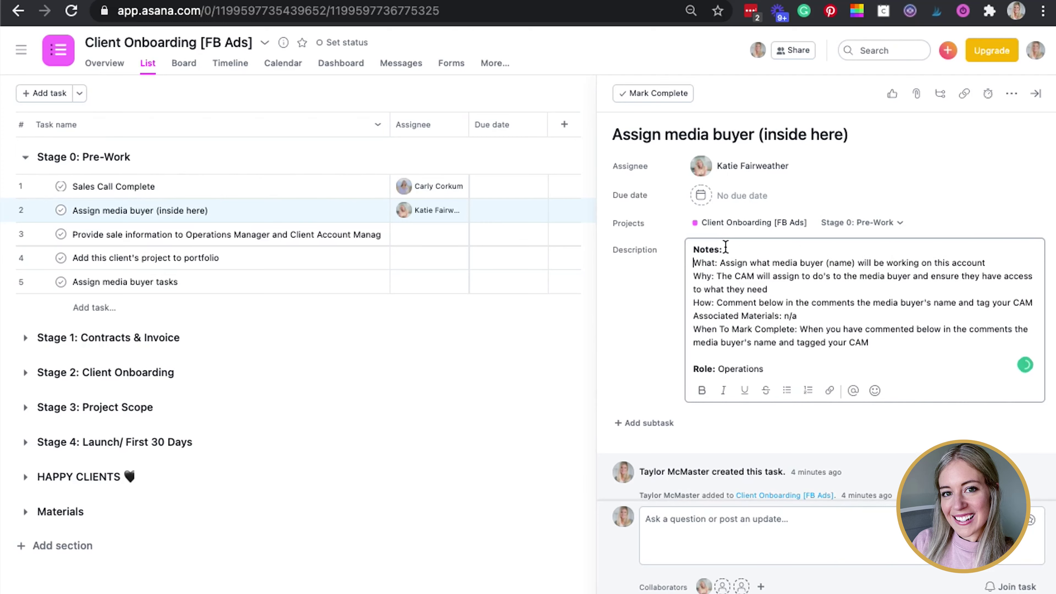
pyautogui.moveTo(869, 342); pyautogui.dragTo(691, 262)
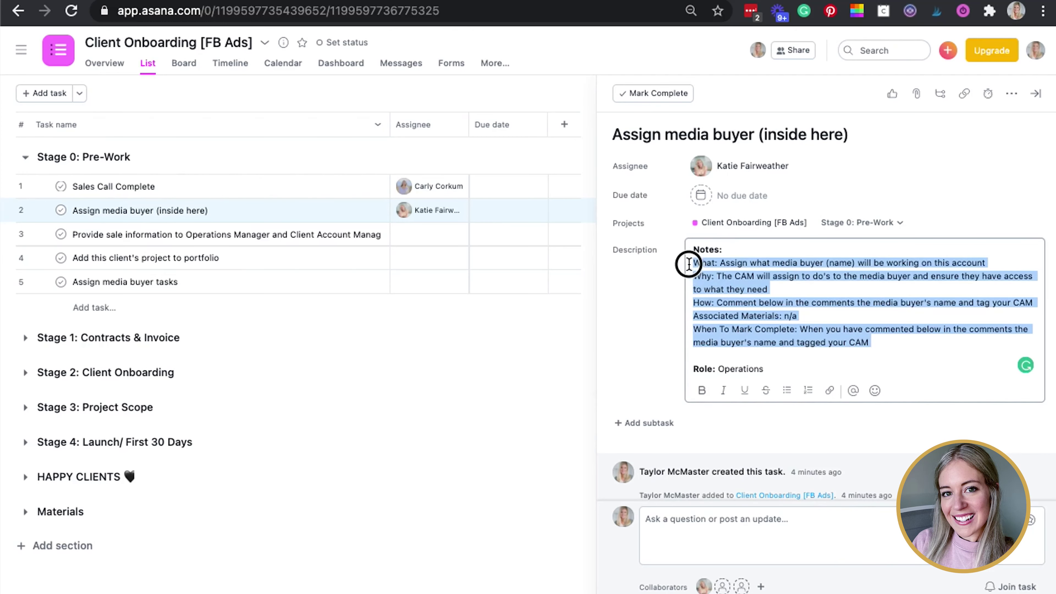
pyautogui.click(787, 390)
# Reselect the bulleted description lines, then close the task details.
pyautogui.click(715, 261)
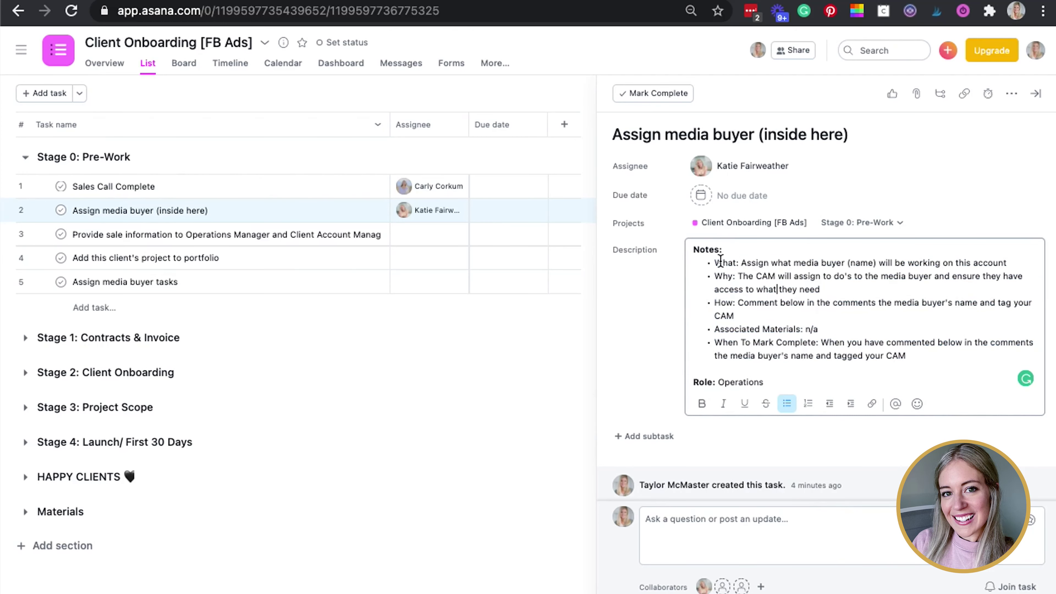
pyautogui.moveTo(715, 261); pyautogui.dragTo(733, 293)
pyautogui.click(734, 295)
pyautogui.moveTo(720, 329); pyautogui.dragTo(803, 329)
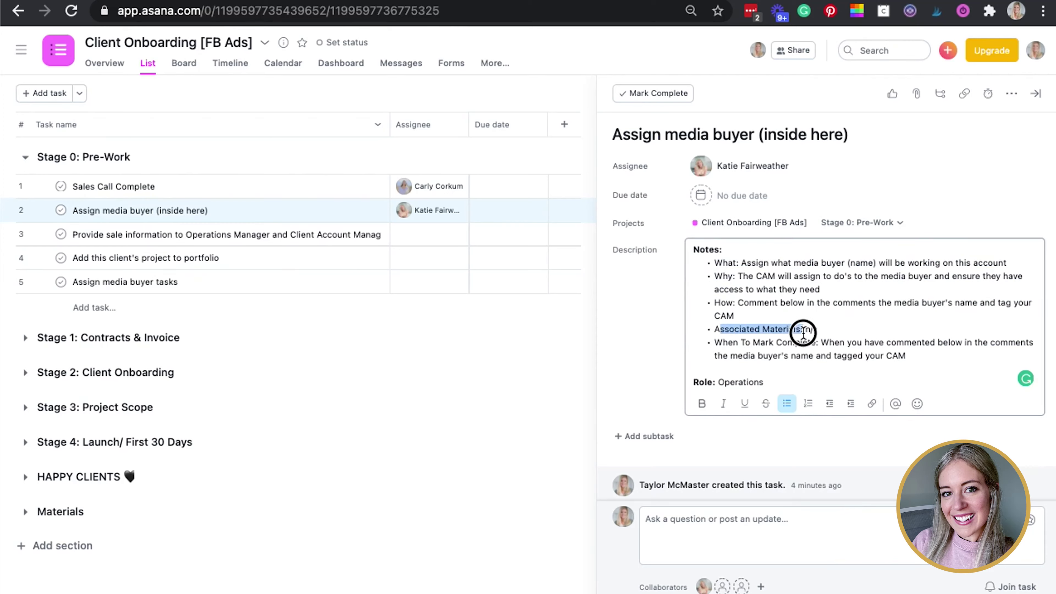
pyautogui.click(738, 345)
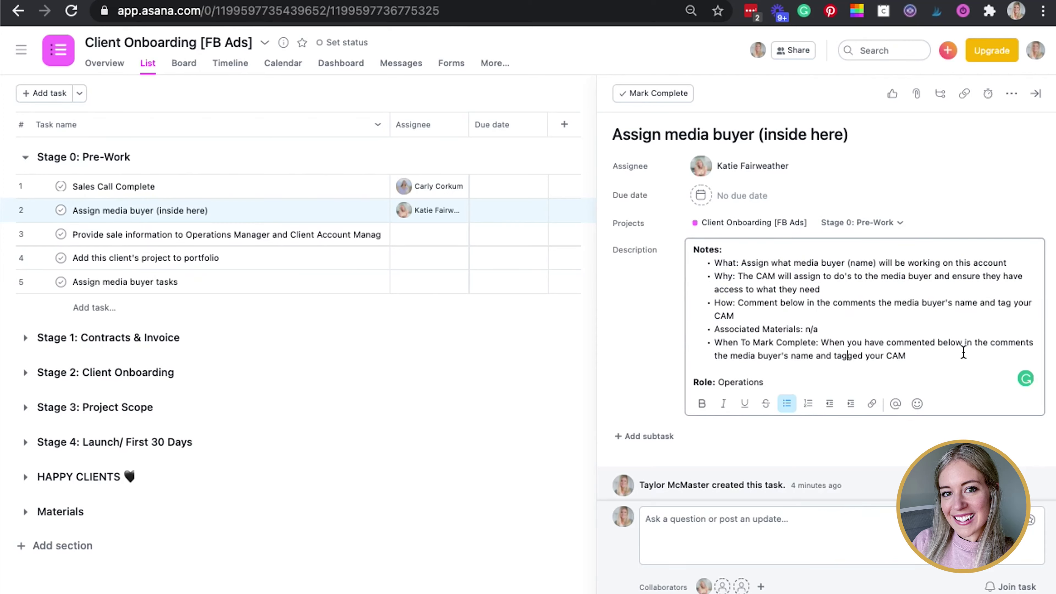
pyautogui.moveTo(960, 356); pyautogui.dragTo(711, 245)
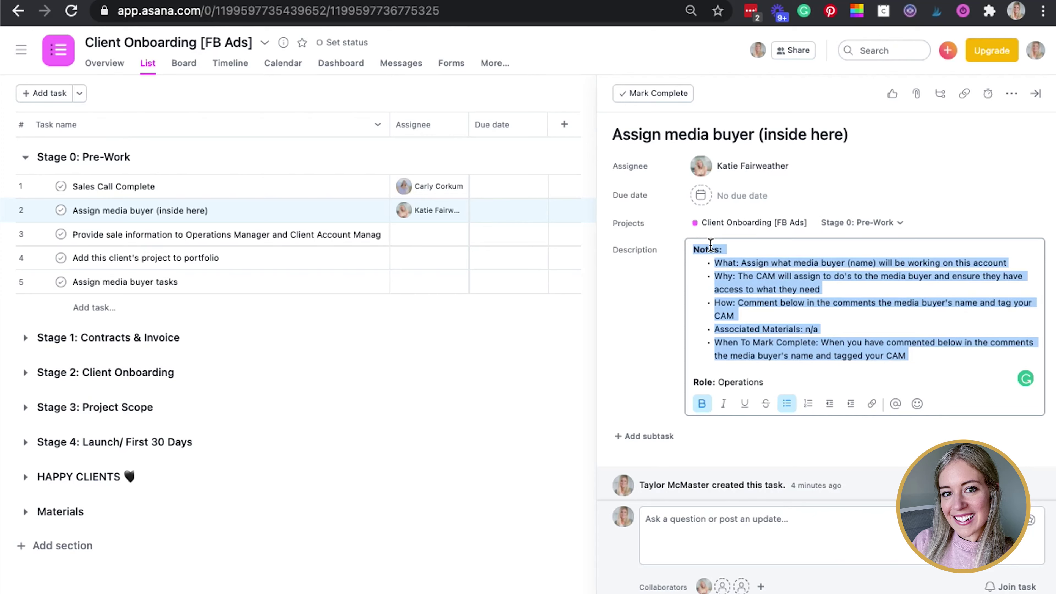
pyautogui.click(1035, 93)
# Preview two Pre-Work tasks, then try and undo completing Sales Call Complete and its due date.
pyautogui.click(250, 260)
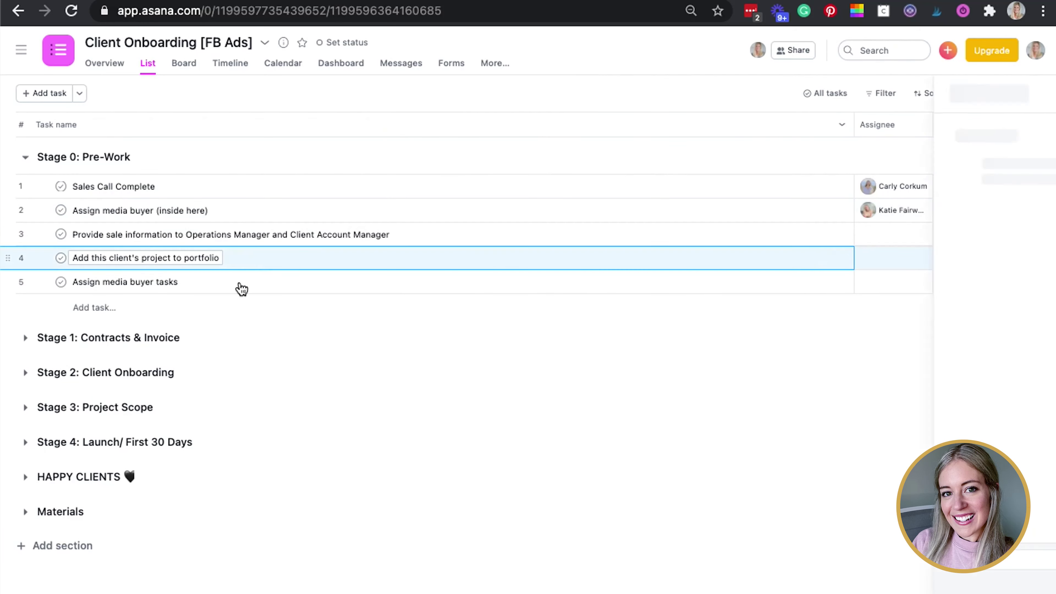
pyautogui.click(236, 285)
pyautogui.click(1033, 94)
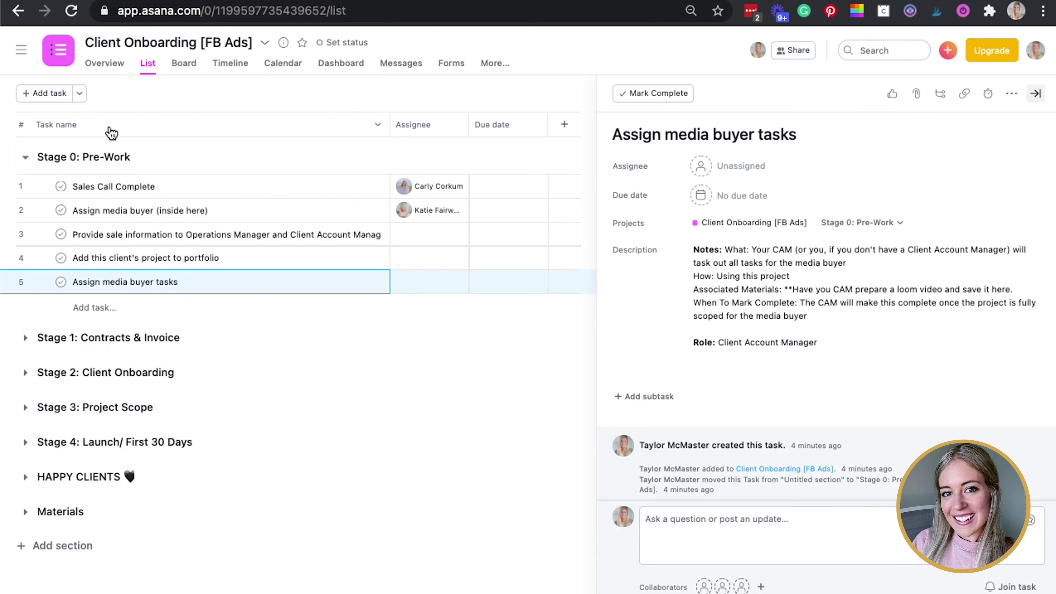
pyautogui.click(61, 188)
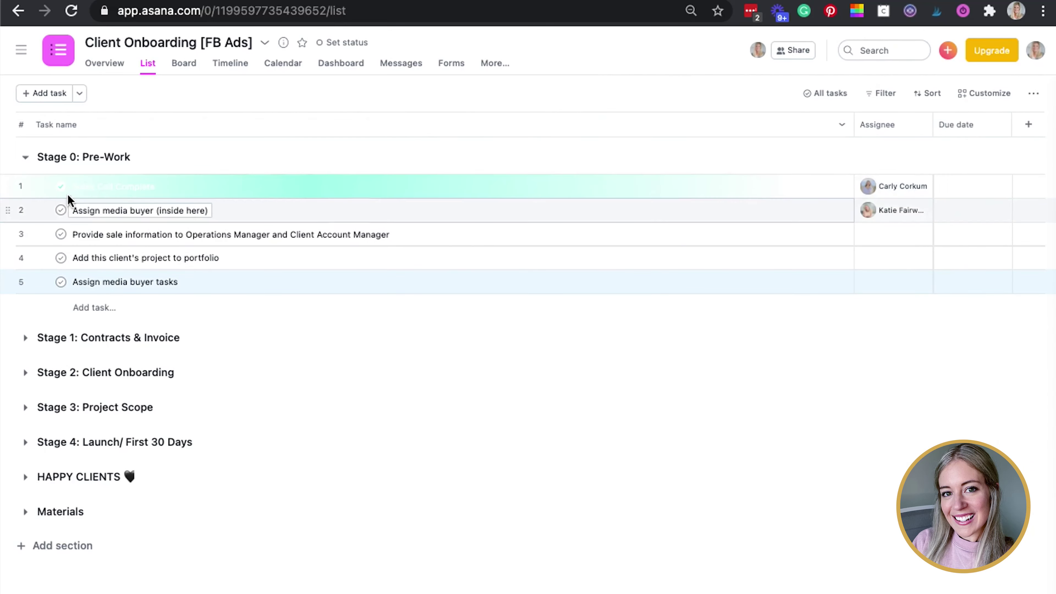
pyautogui.click(61, 187)
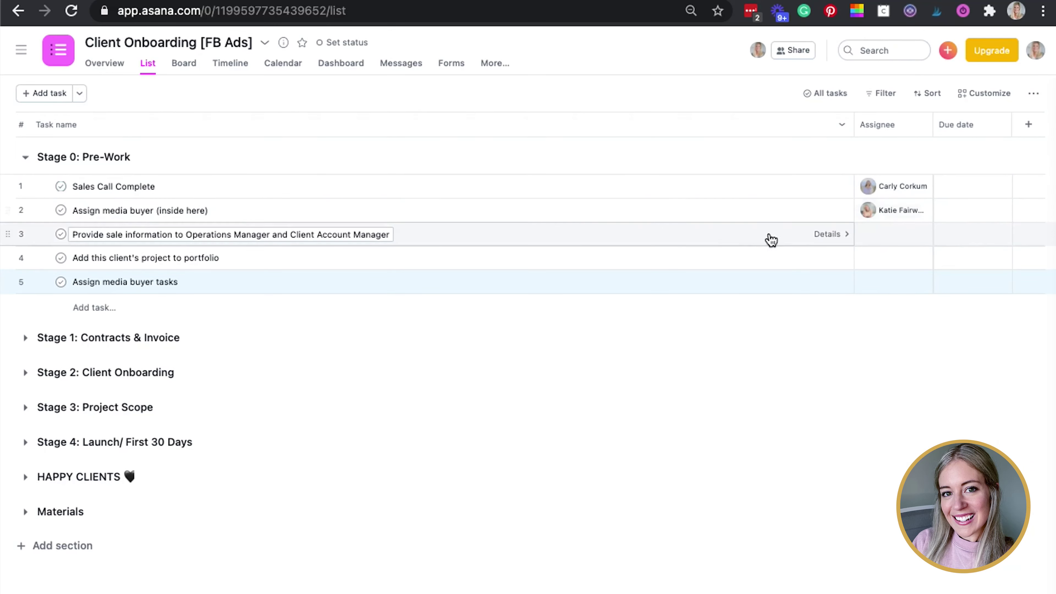
pyautogui.click(956, 188)
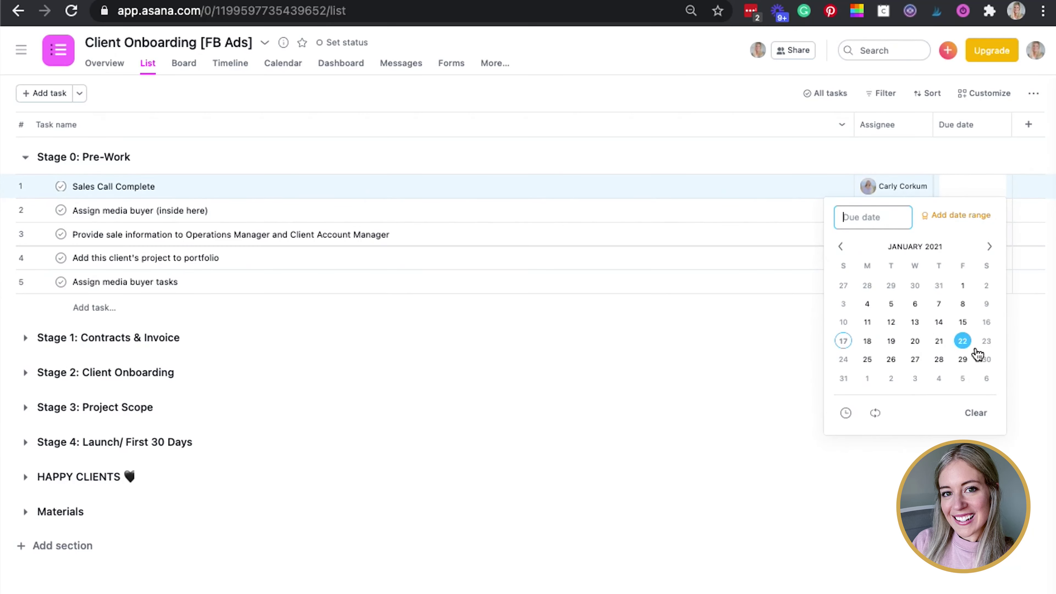
pyautogui.click(807, 448)
# Recheck the portfolio task, then collapse the Stage 0: Pre-Work section.
pyautogui.click(26, 160)
pyautogui.click(27, 160)
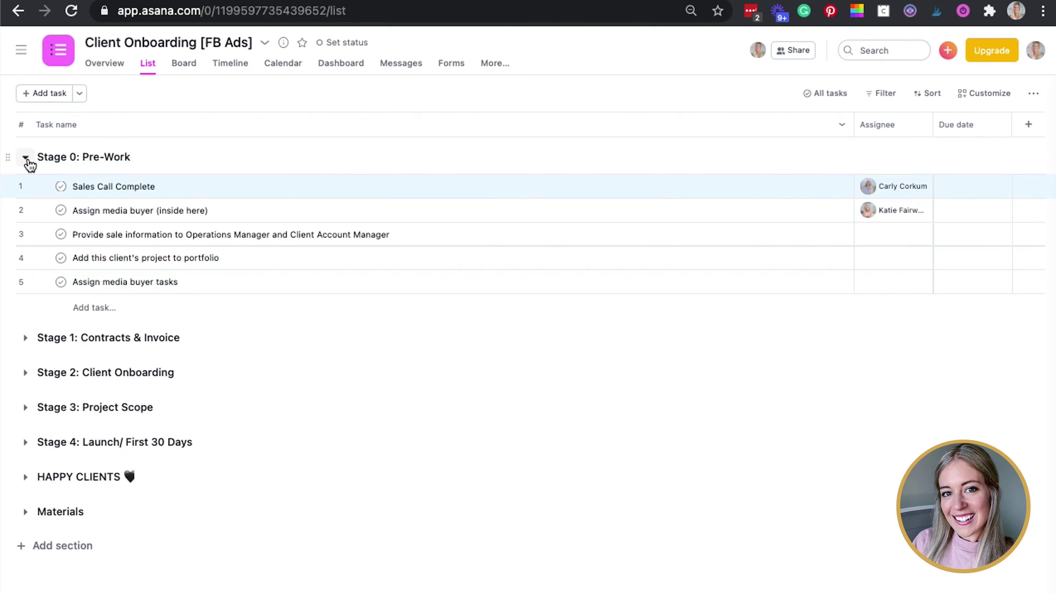
pyautogui.click(297, 259)
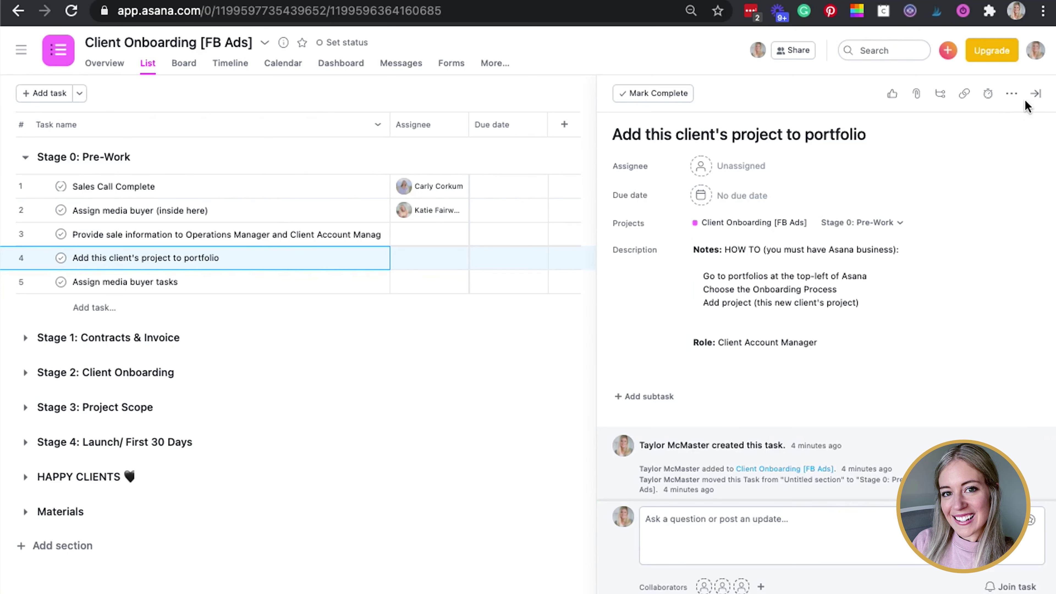
pyautogui.click(1036, 94)
pyautogui.click(25, 158)
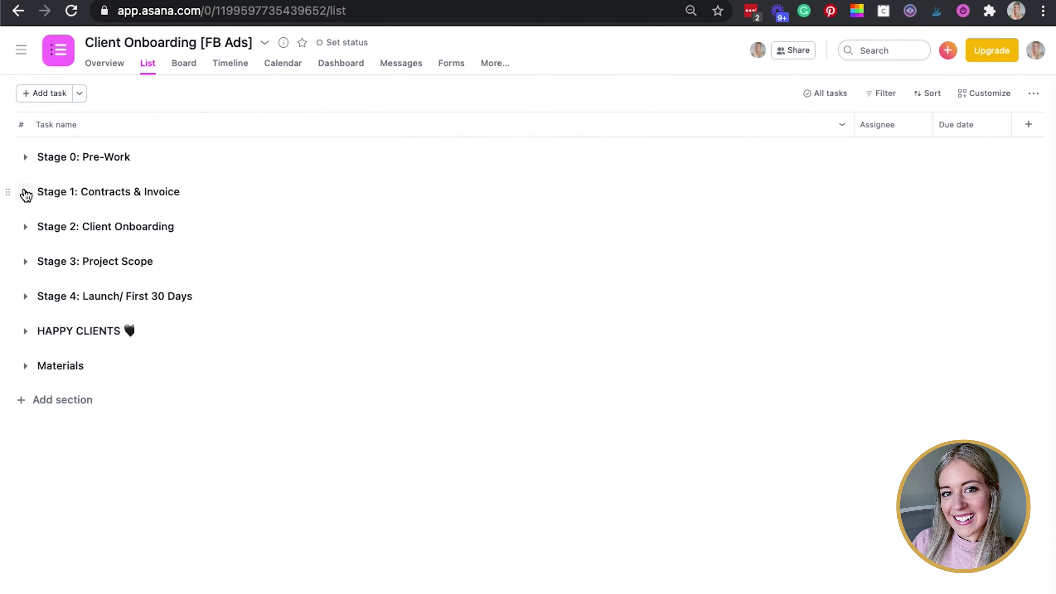
pyautogui.click(25, 192)
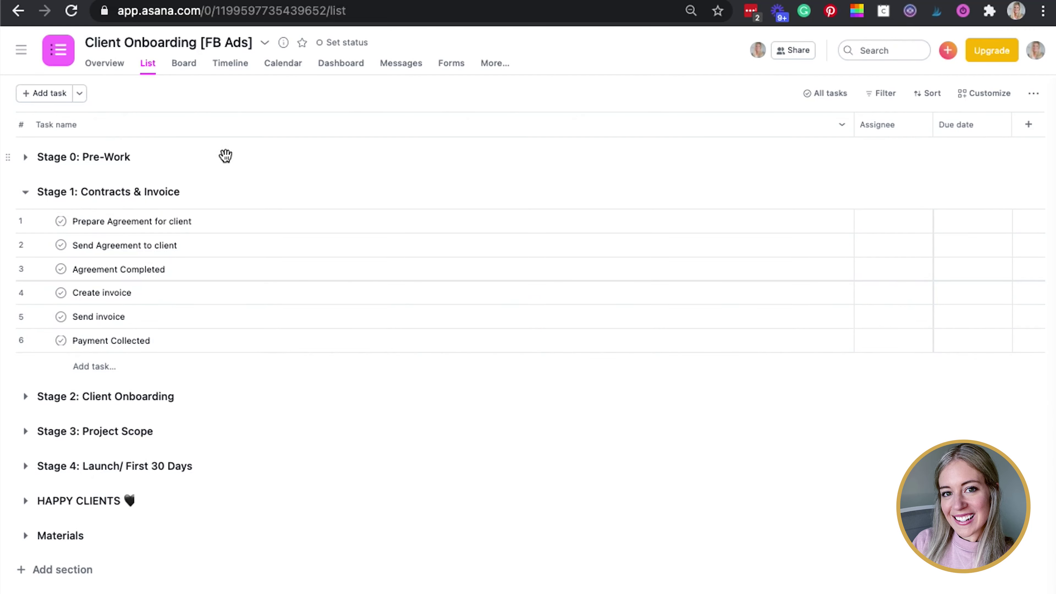
pyautogui.click(26, 194)
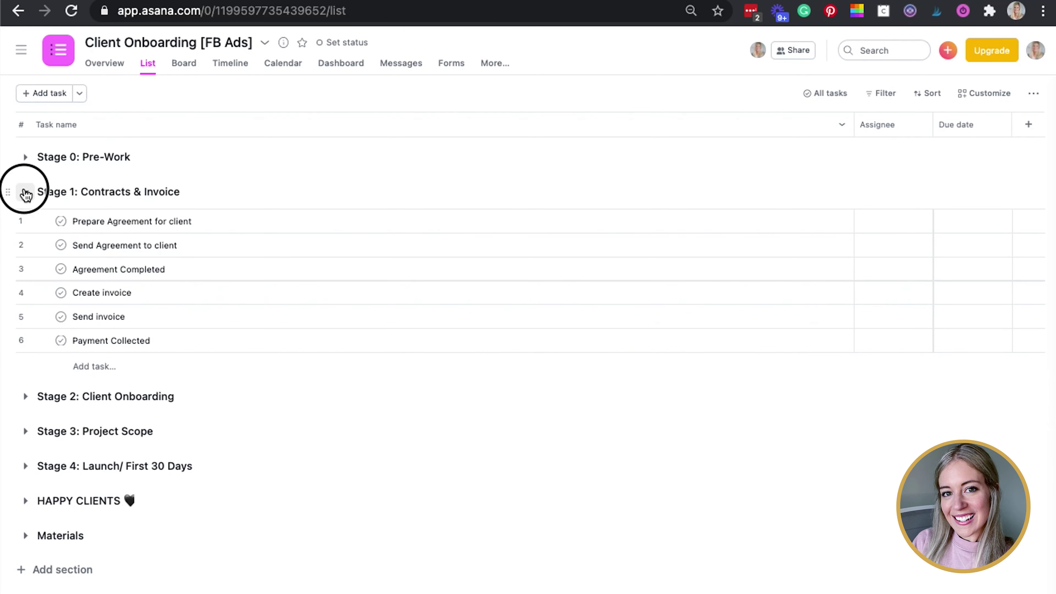
pyautogui.click(26, 194)
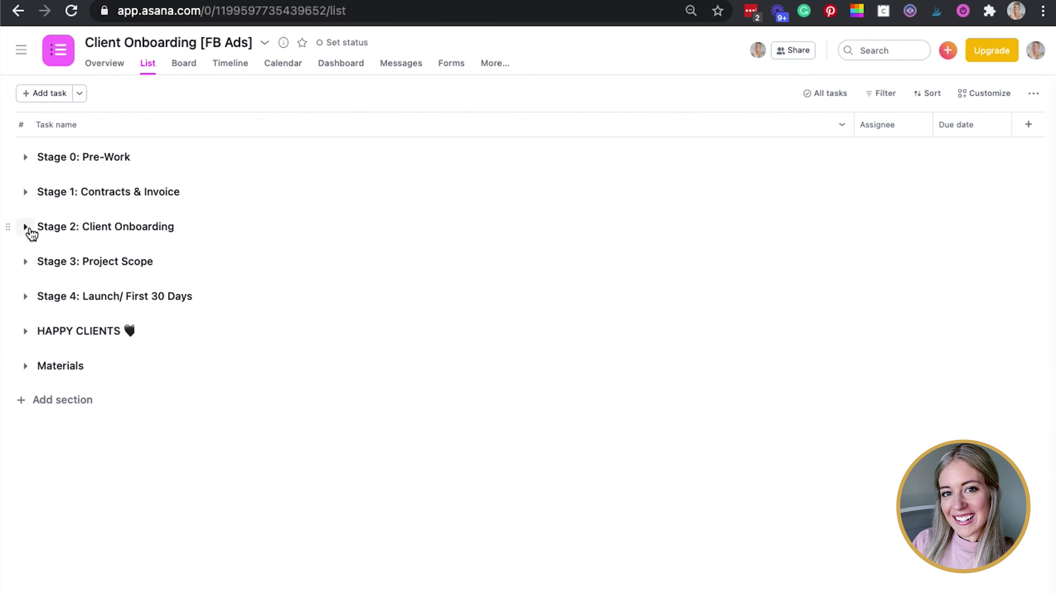
# Expand Stage 2, review Client briefing document, and put What: on its own line in the introduction-email task.
pyautogui.click(26, 227)
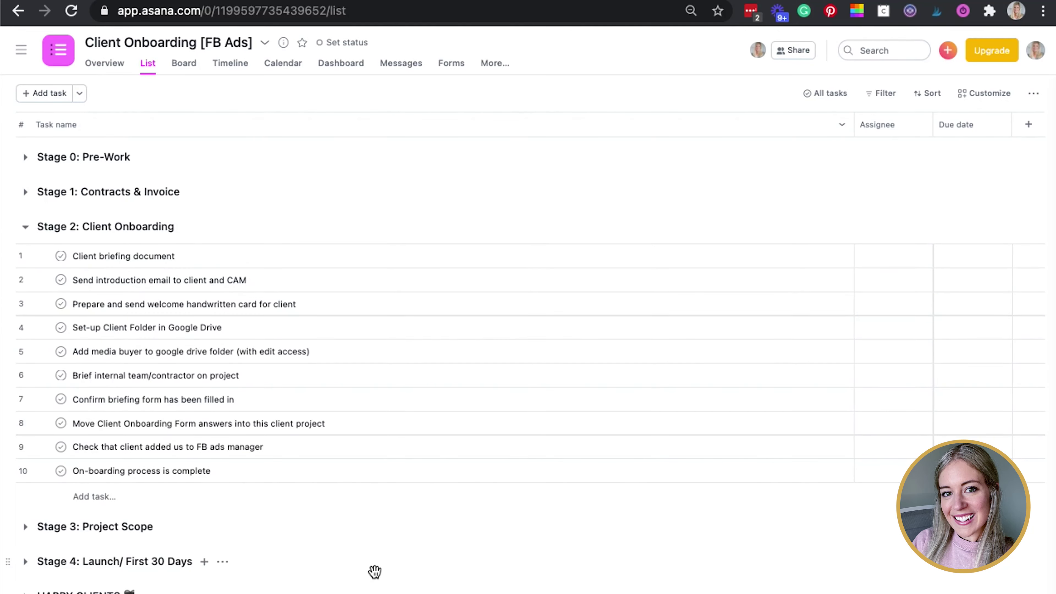
pyautogui.click(330, 255)
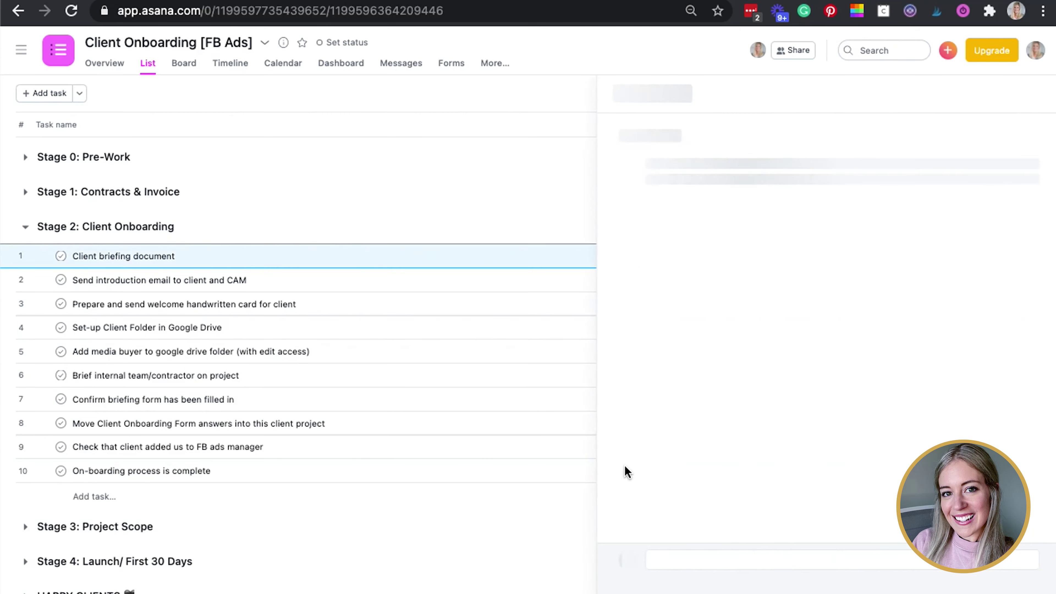
pyautogui.click(732, 247)
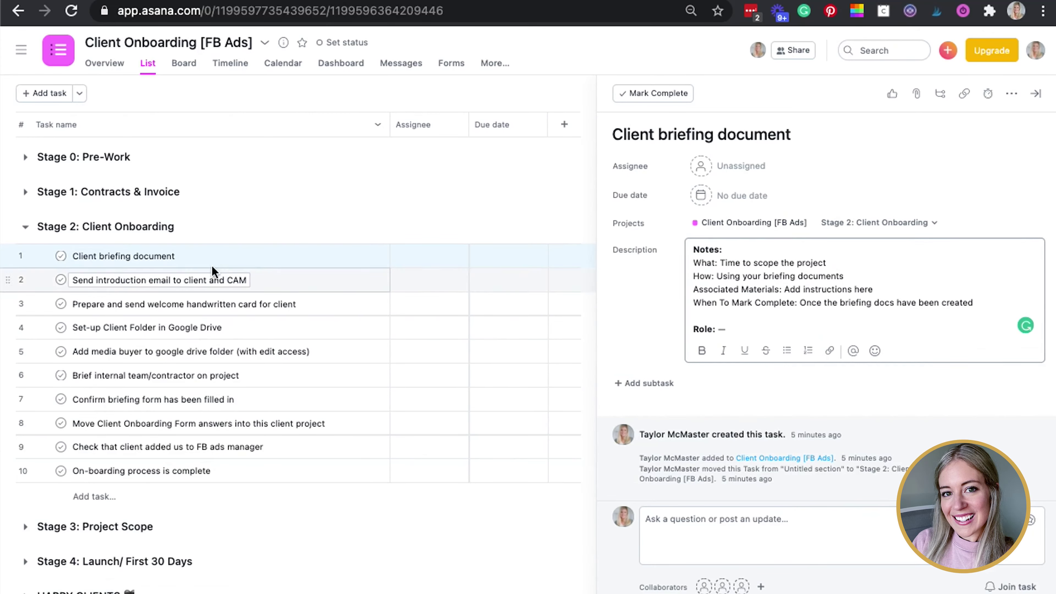
pyautogui.click(206, 275)
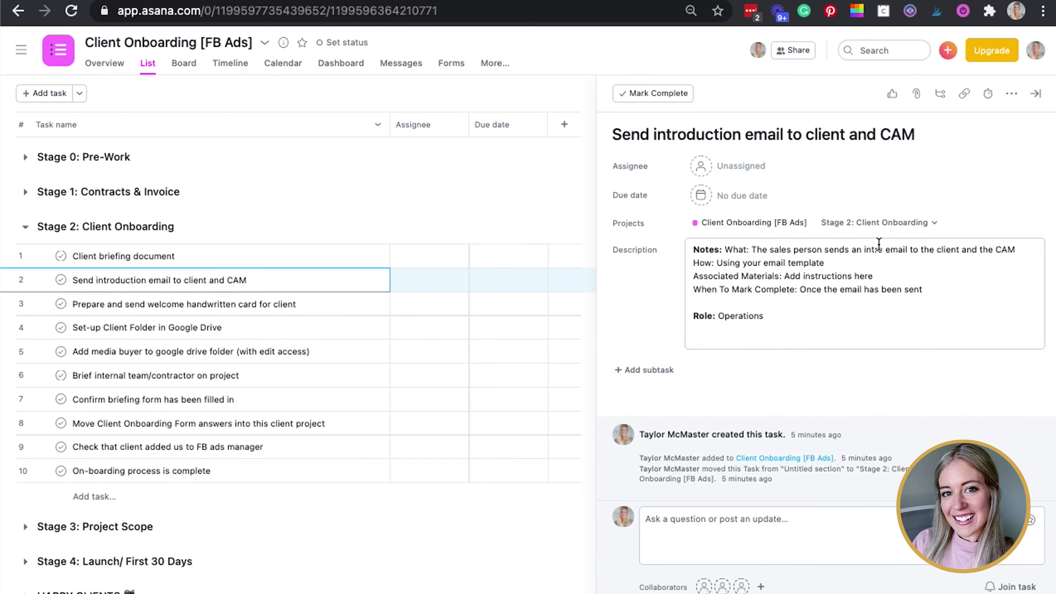
pyautogui.click(728, 248)
pyautogui.press('Return')
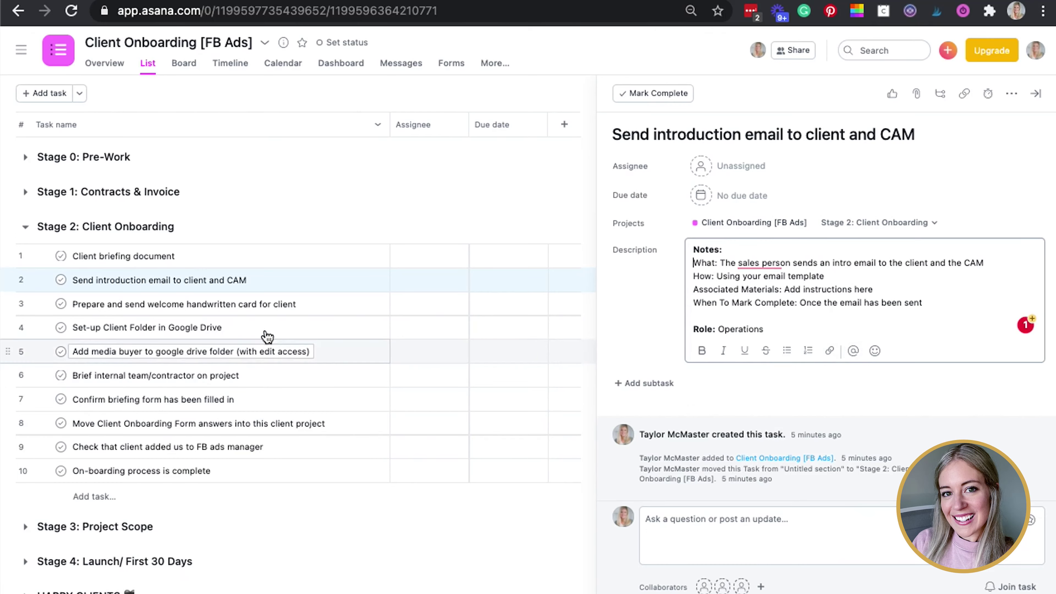
# Review the handwritten card and Google Drive folder tasks, then close the details pane.
pyautogui.click(233, 303)
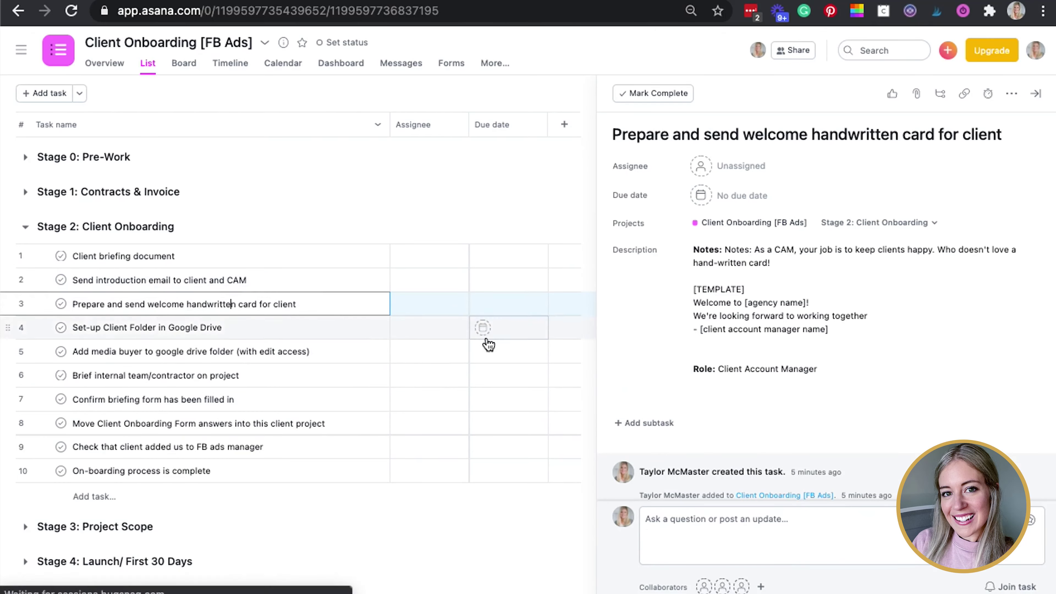
pyautogui.moveTo(878, 329); pyautogui.dragTo(678, 269)
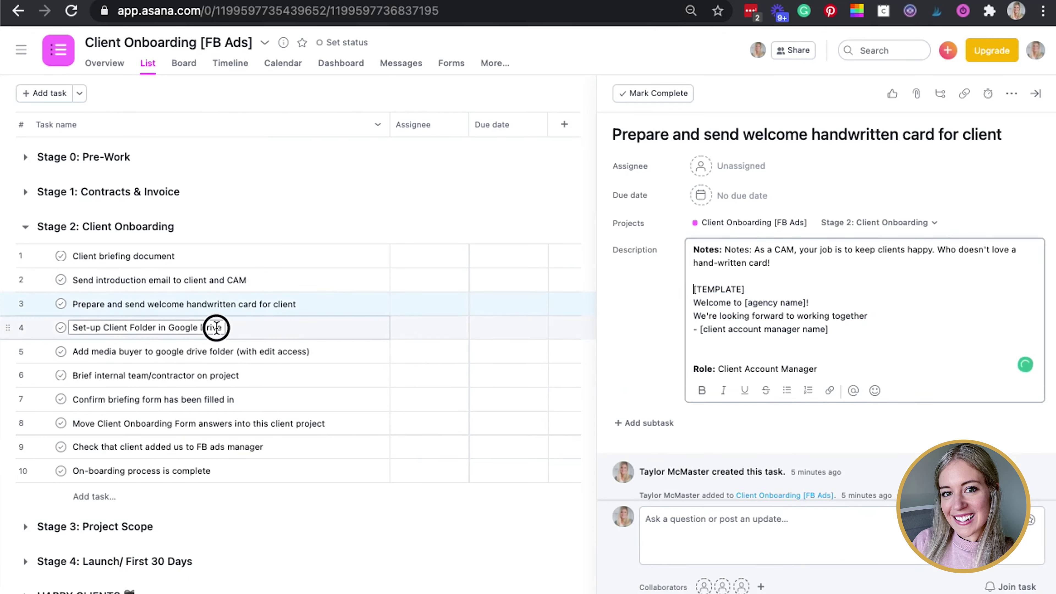
pyautogui.click(217, 327)
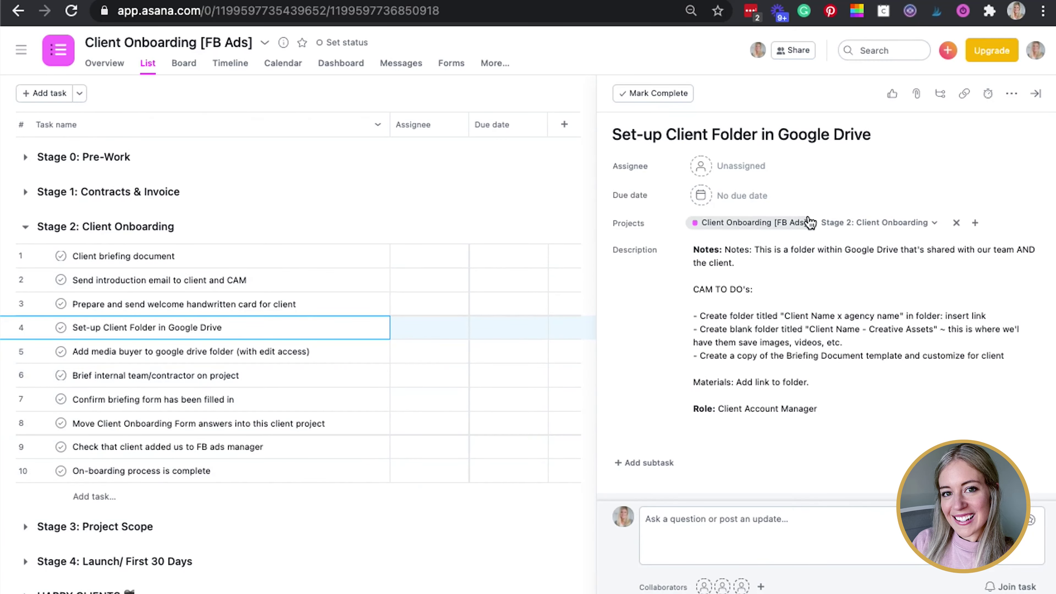
pyautogui.click(1035, 93)
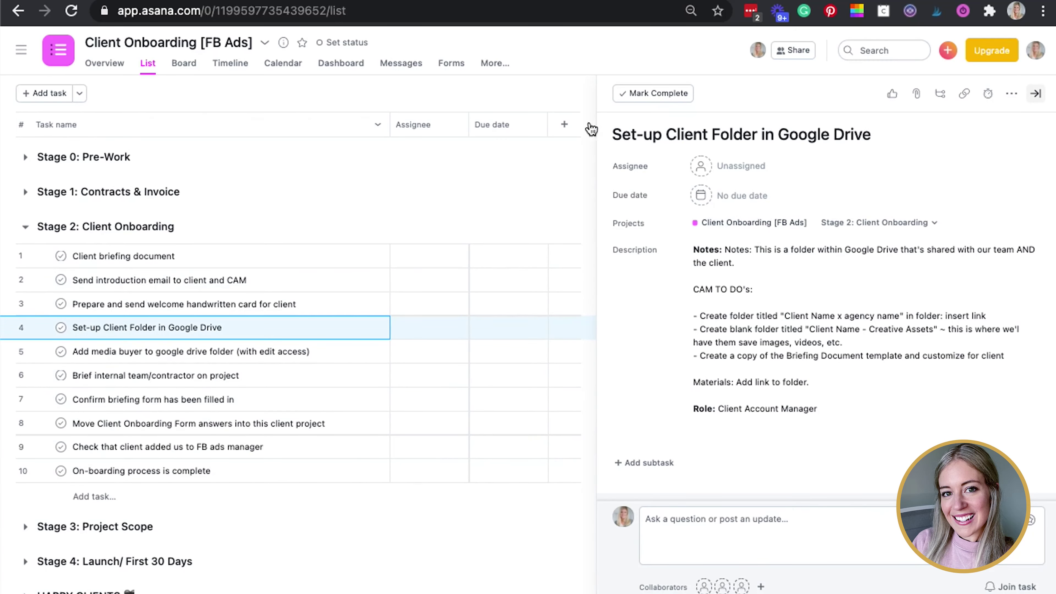
# Collapse Stage 2, review the Send to CAM task in Stage 3, then collapse Stage 3.
pyautogui.click(26, 227)
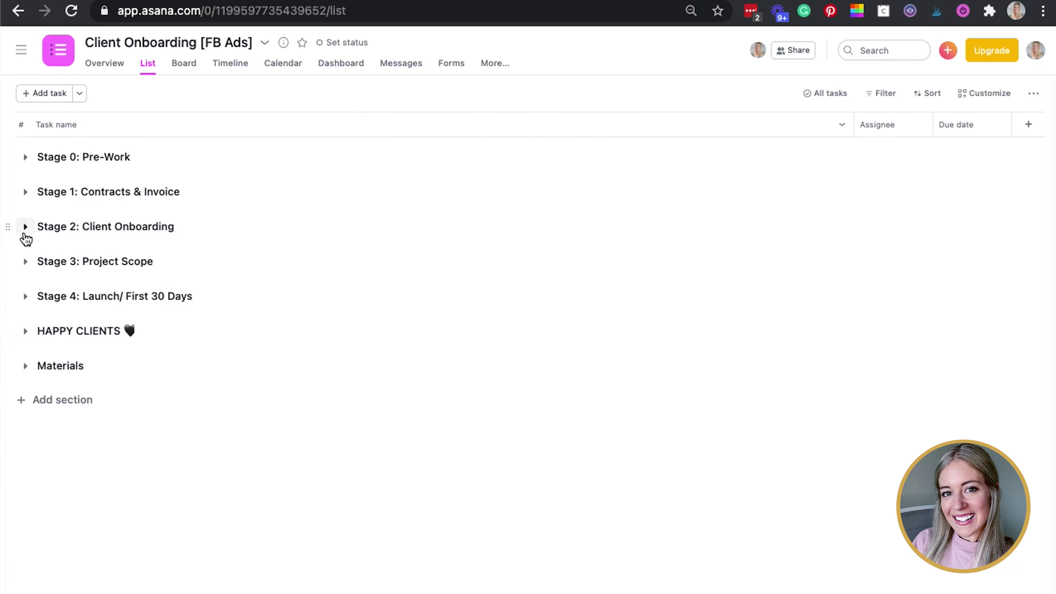
pyautogui.click(25, 263)
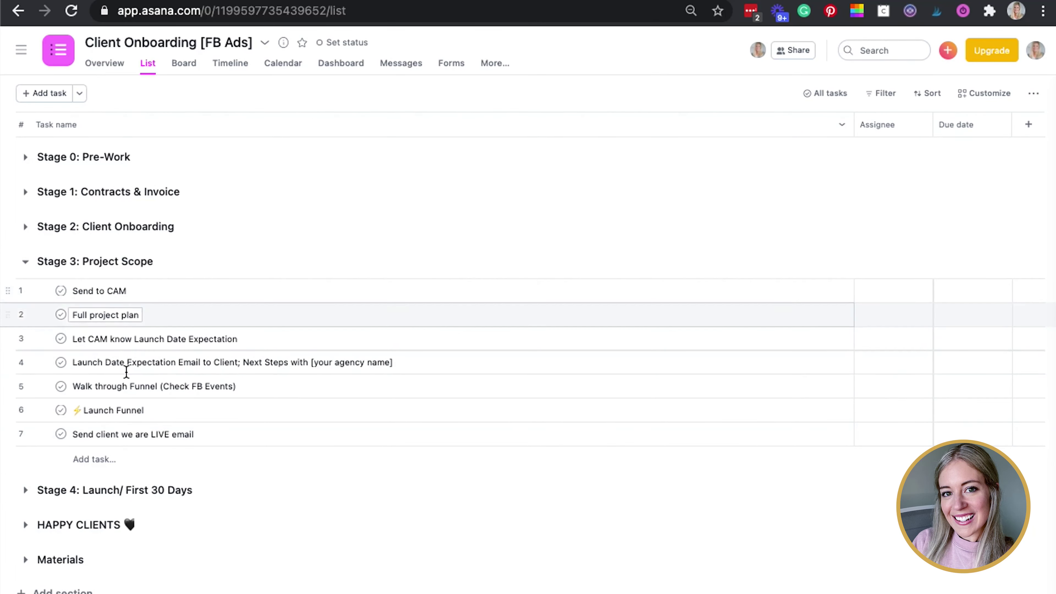
pyautogui.click(225, 292)
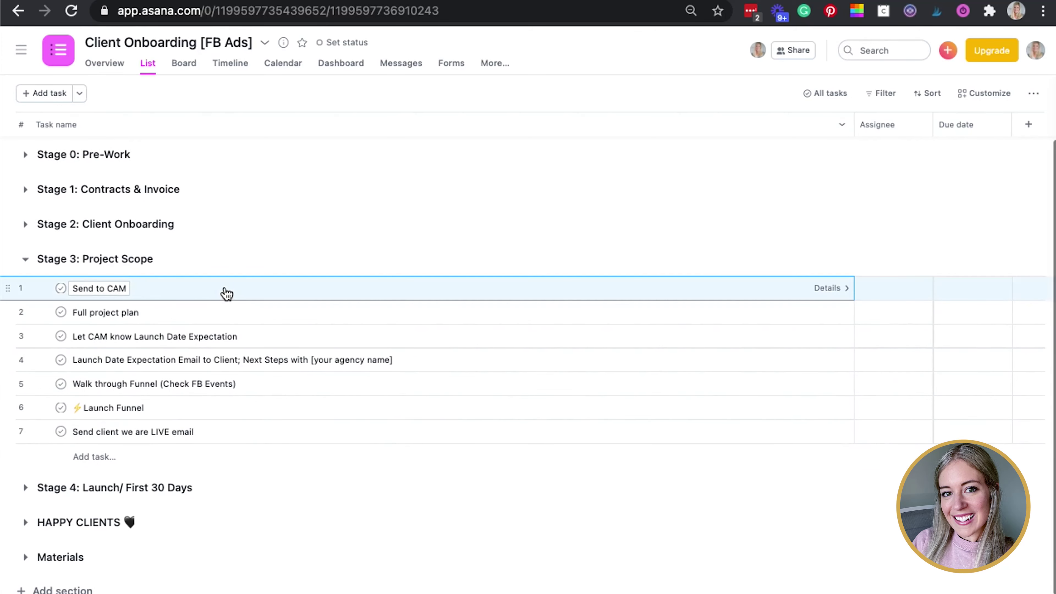
pyautogui.click(1037, 94)
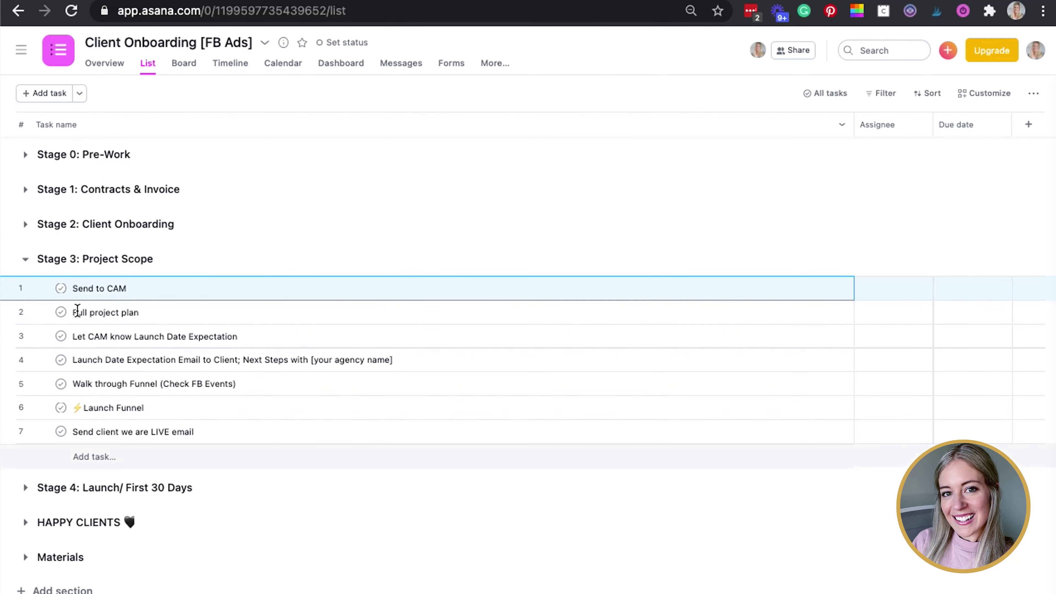
pyautogui.click(26, 260)
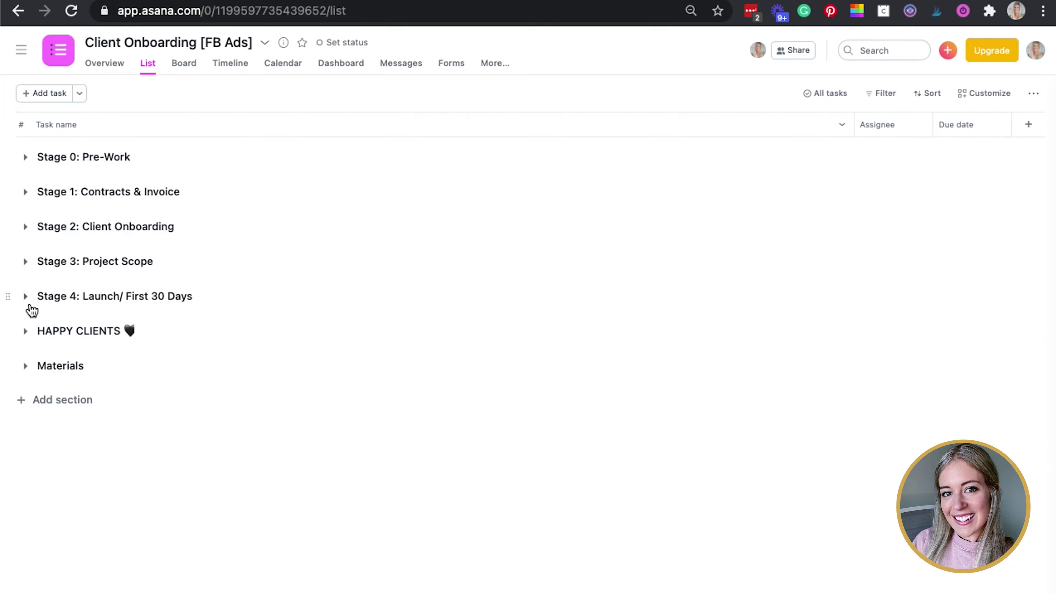
# Review Stage 4's one-week and two-week CAM update tasks, then collapse Stage 4.
pyautogui.click(26, 297)
pyautogui.scroll(-1, 167, 321)
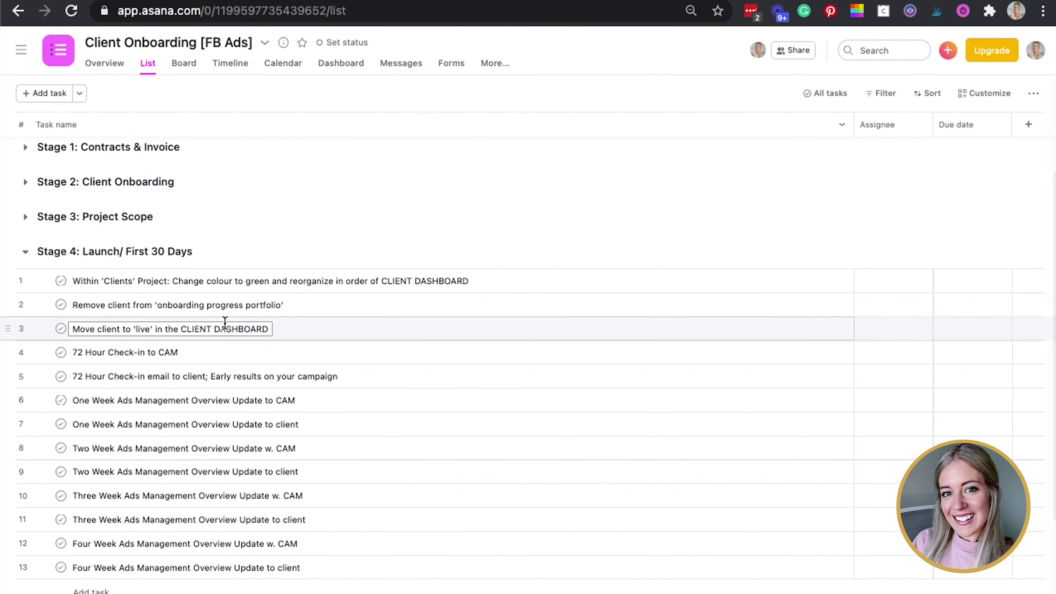
pyautogui.scroll(-1, 225, 259)
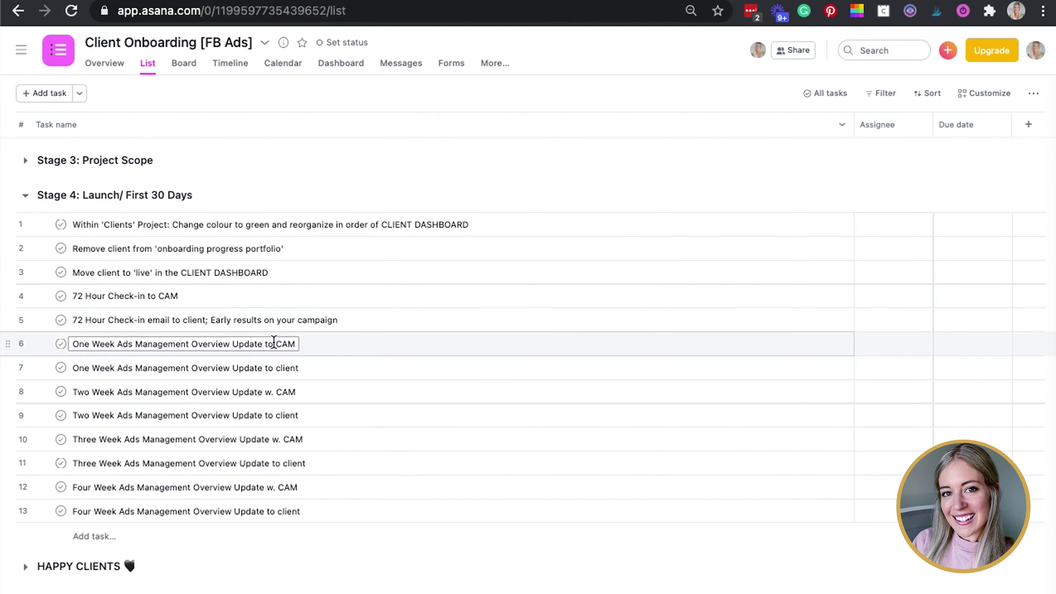
pyautogui.click(356, 346)
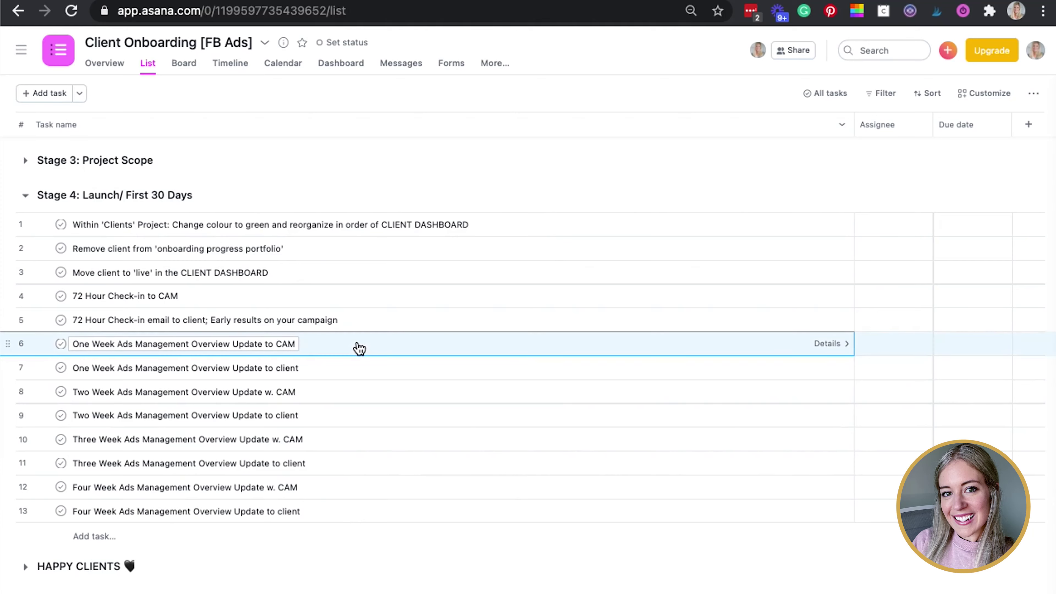
pyautogui.click(350, 400)
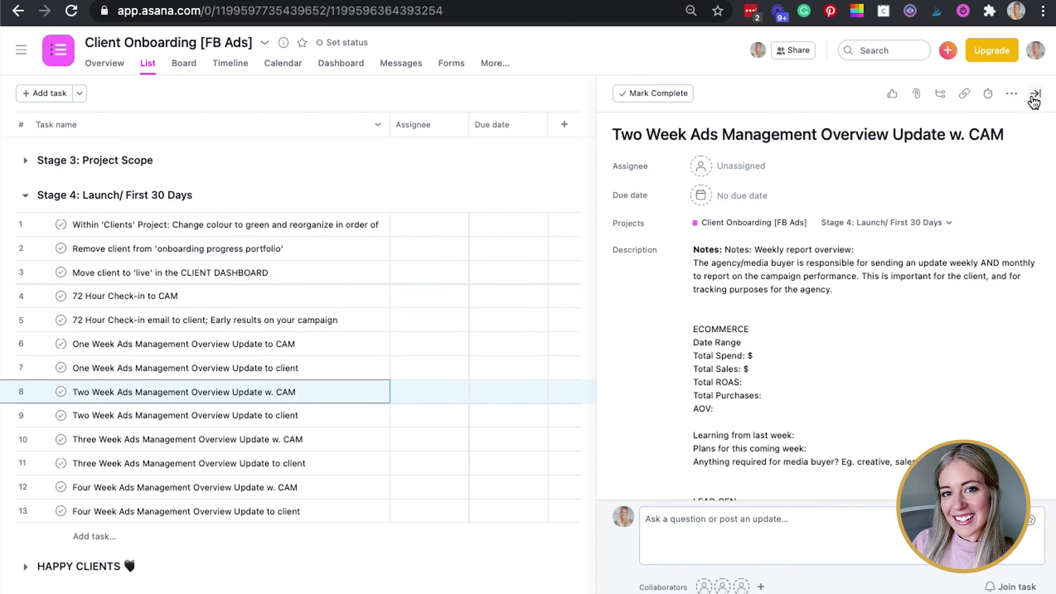
pyautogui.scroll(-4, 964, 208)
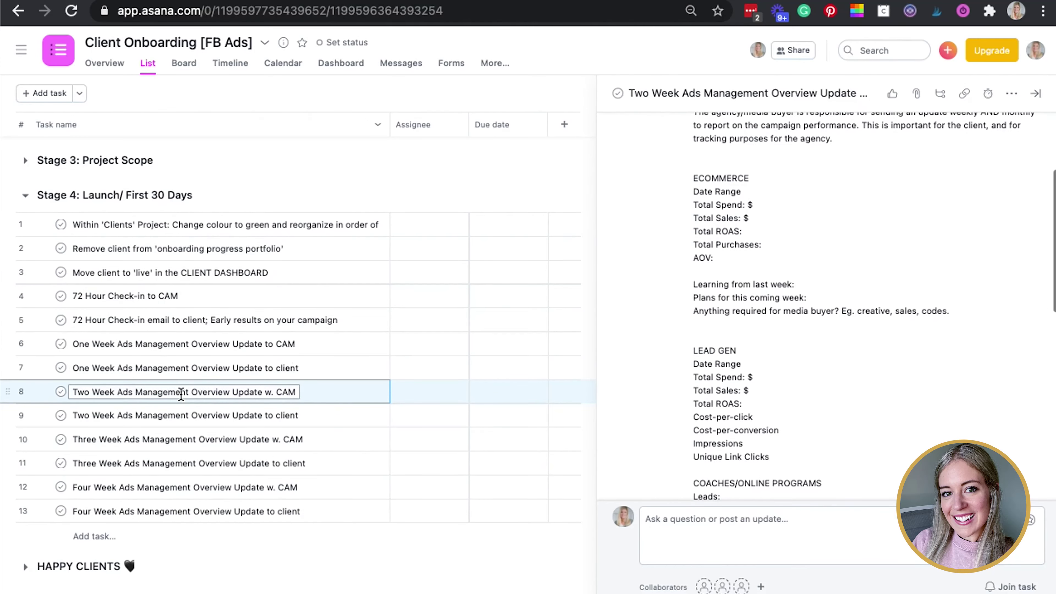
pyautogui.scroll(-1, 699, 250)
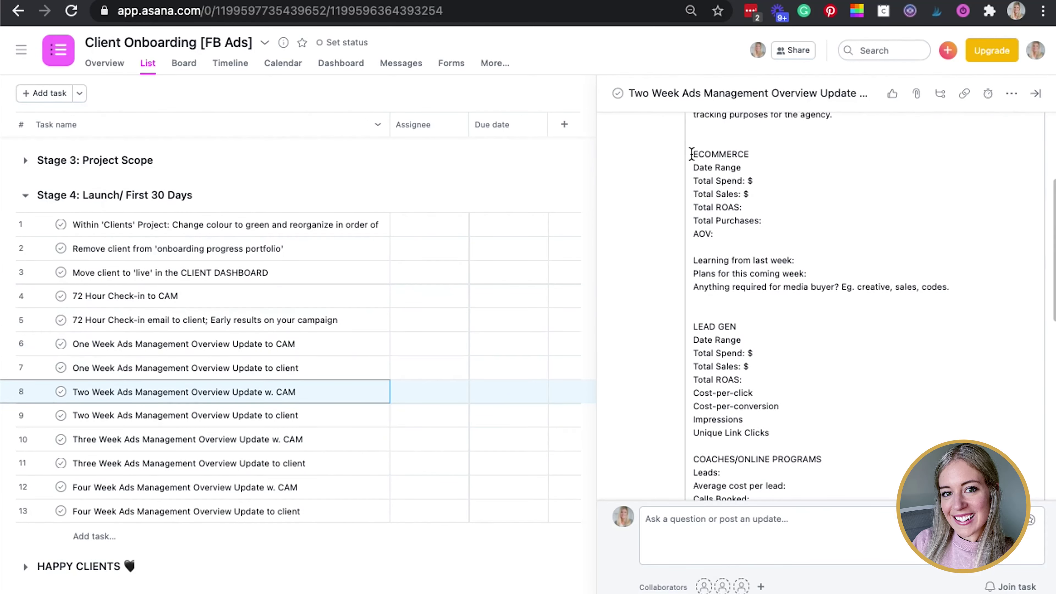
pyautogui.moveTo(691, 154); pyautogui.dragTo(748, 274)
pyautogui.scroll(-5, 761, 291)
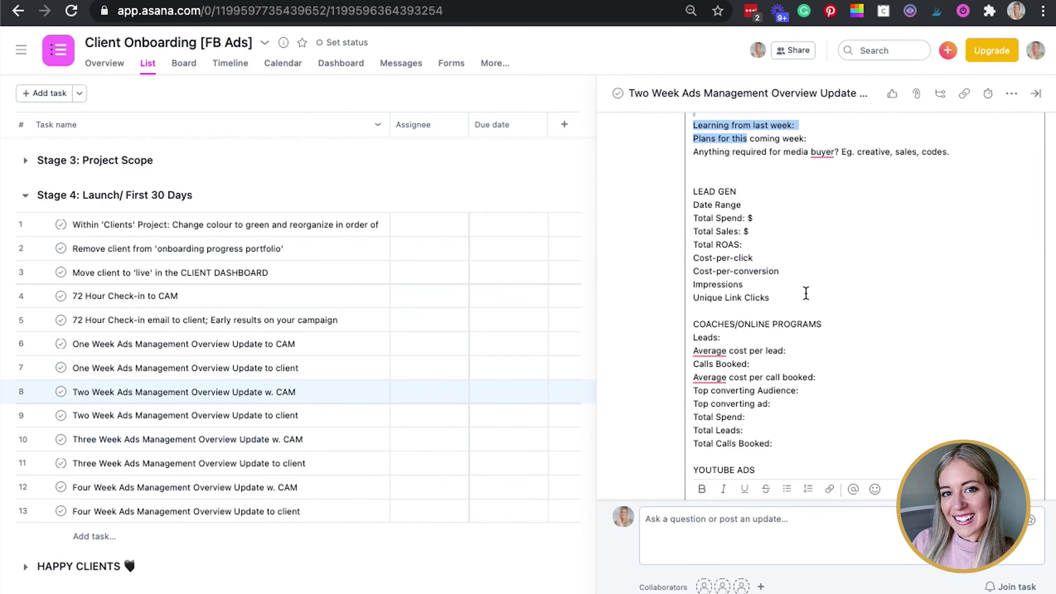
pyautogui.scroll(-10, 809, 294)
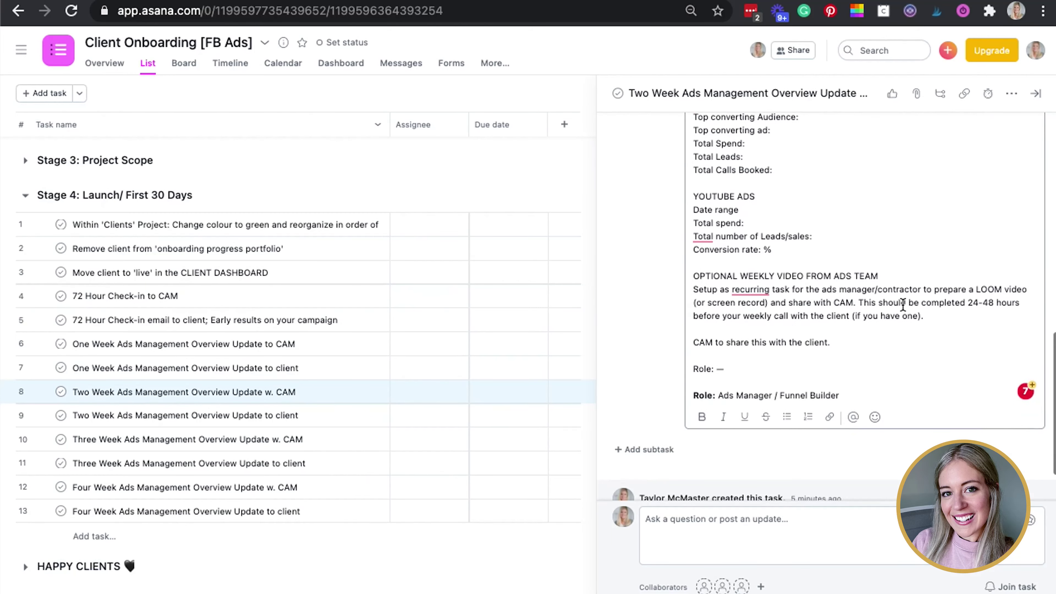
pyautogui.click(1035, 93)
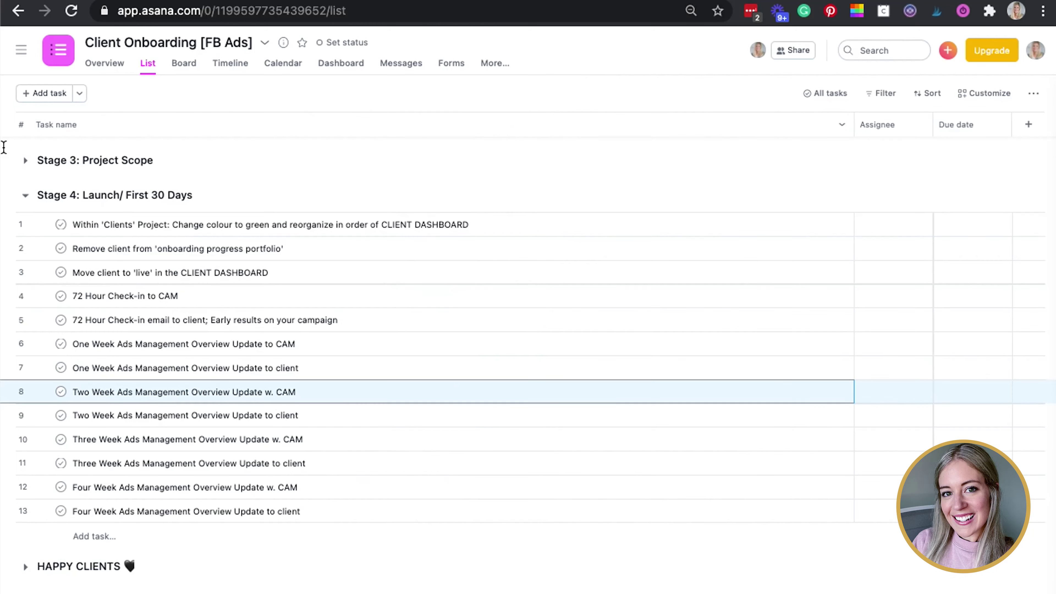
pyautogui.click(25, 196)
# Expand HAPPY CLIENTS and review its testimonial, case study and 3 month contract re-sign tasks.
pyautogui.click(25, 332)
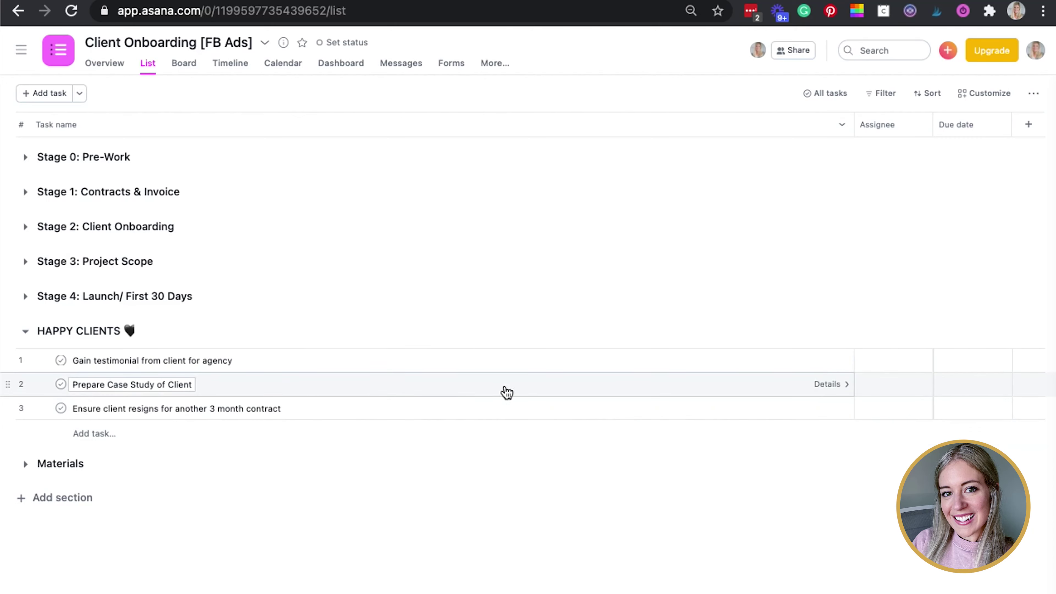
pyautogui.click(296, 364)
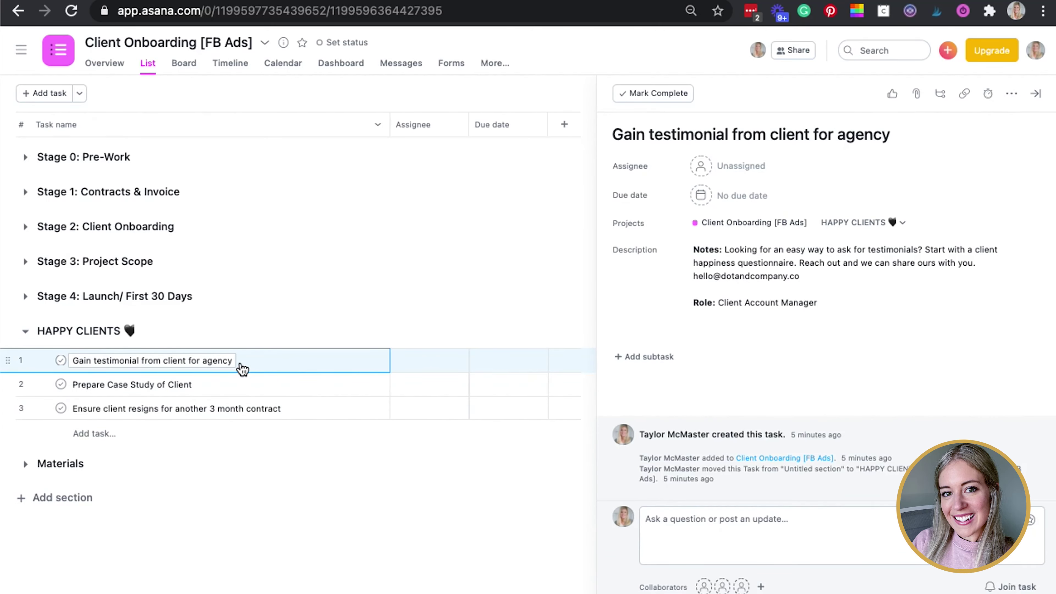
pyautogui.click(256, 398)
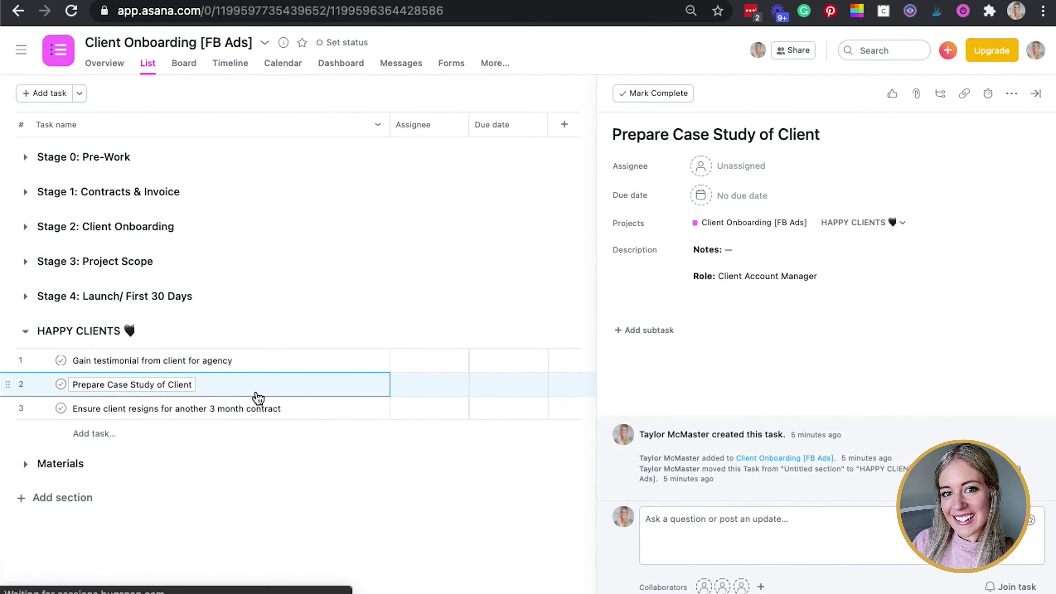
pyautogui.click(267, 405)
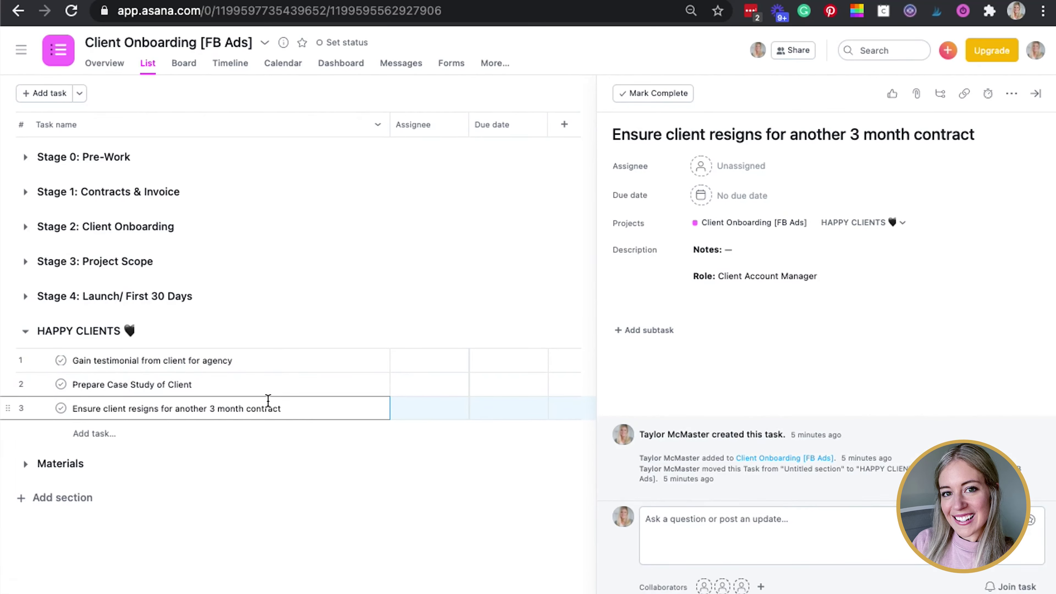
pyautogui.click(1037, 96)
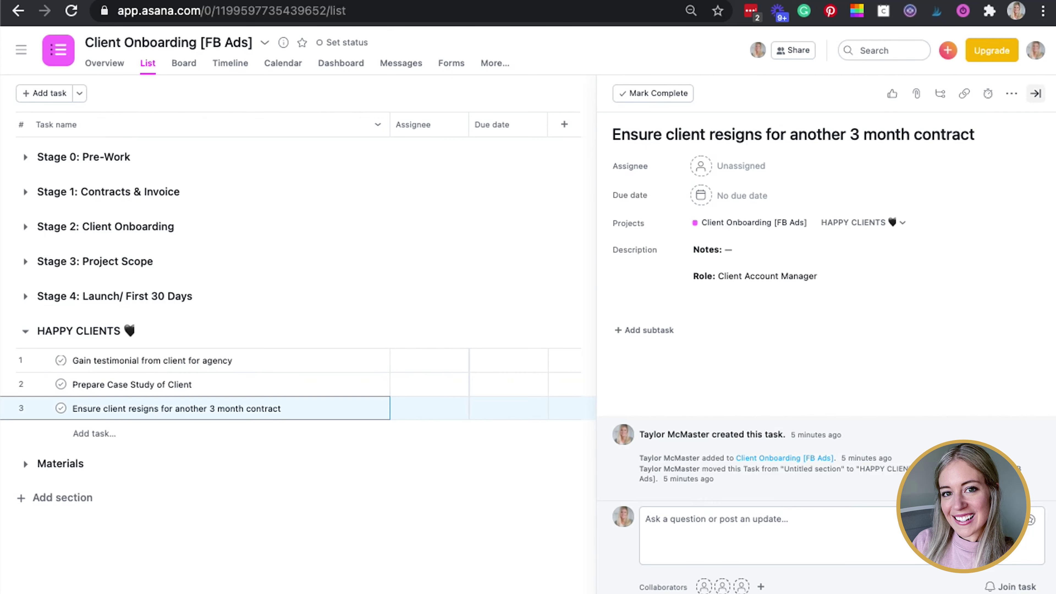
# Collapse HAPPY CLIENTS, then expand and collapse the Materials section.
pyautogui.click(25, 331)
pyautogui.click(26, 366)
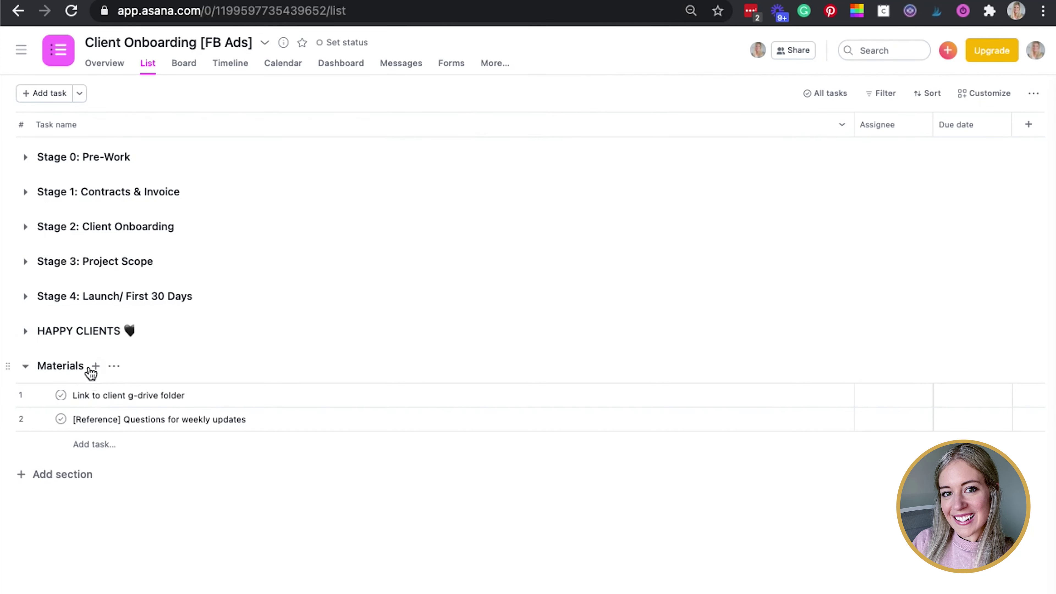
pyautogui.click(26, 368)
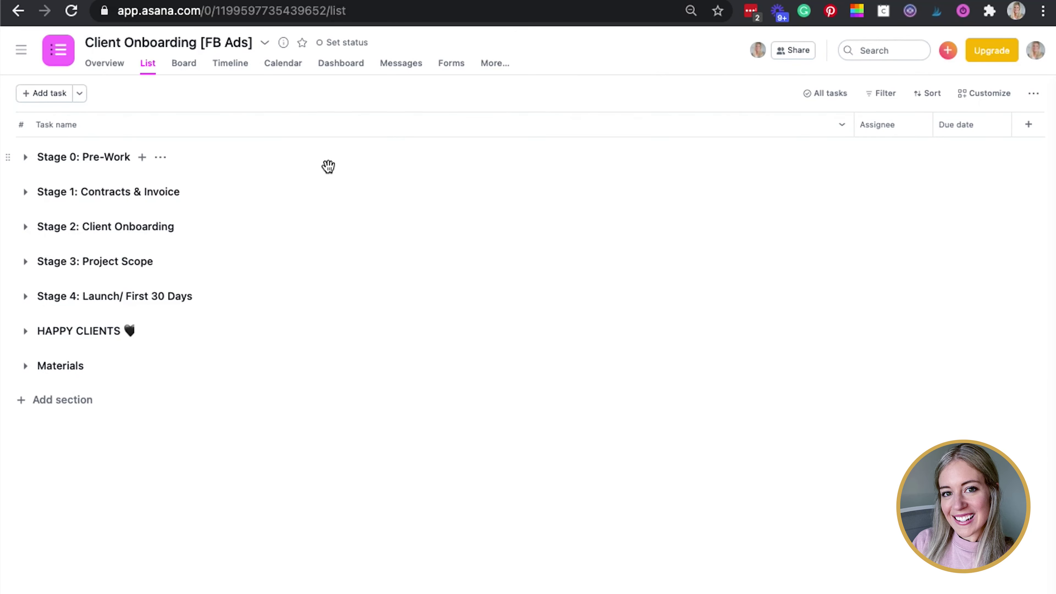
# Look through the project's action menu and details panel, then go to the project Overview.
pyautogui.click(264, 43)
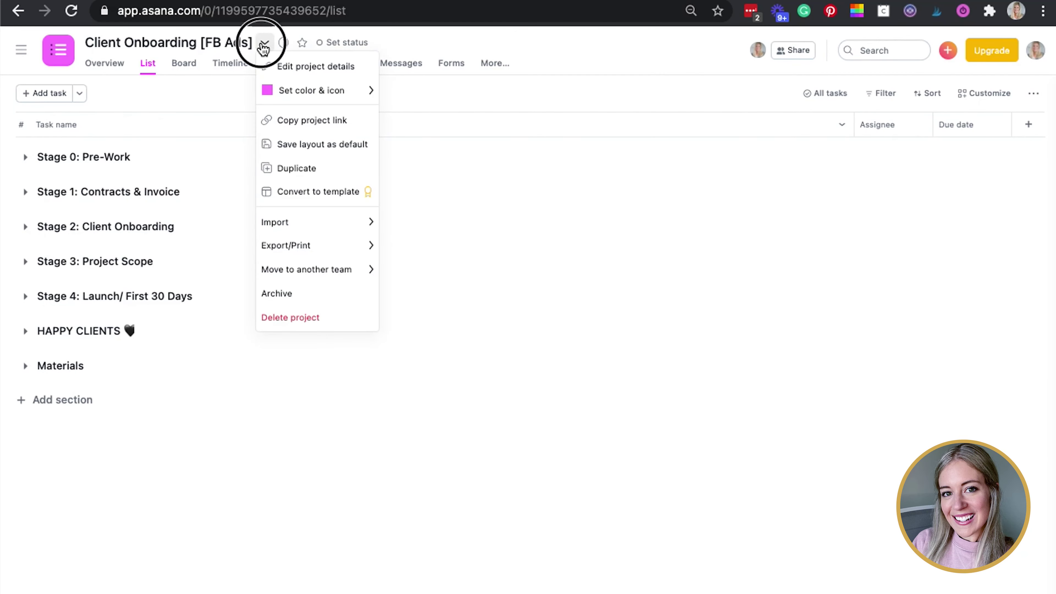
pyautogui.click(264, 47)
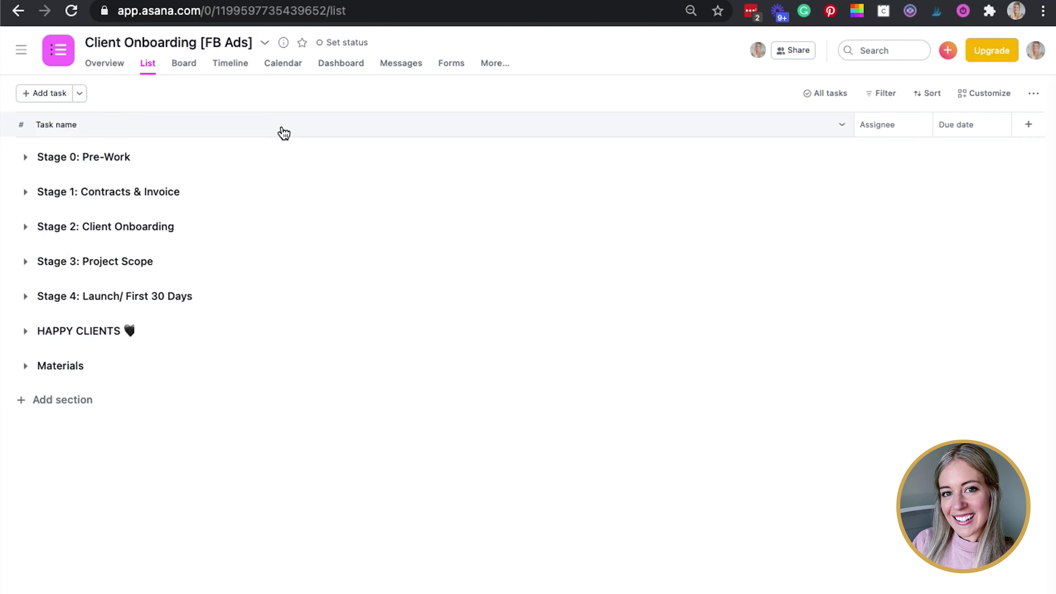
pyautogui.click(265, 46)
pyautogui.click(284, 66)
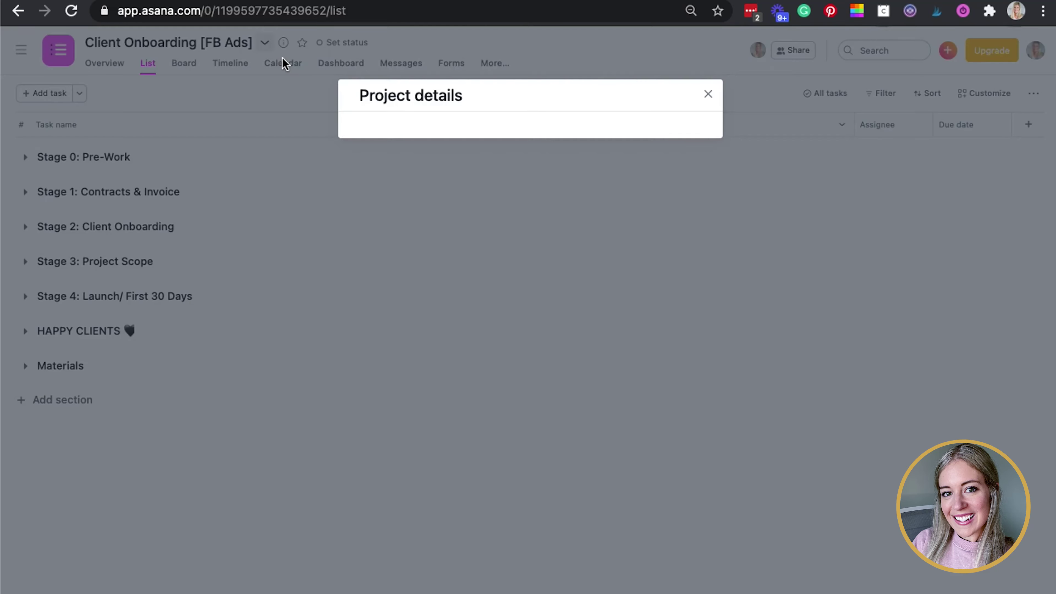
pyautogui.click(710, 92)
pyautogui.click(104, 63)
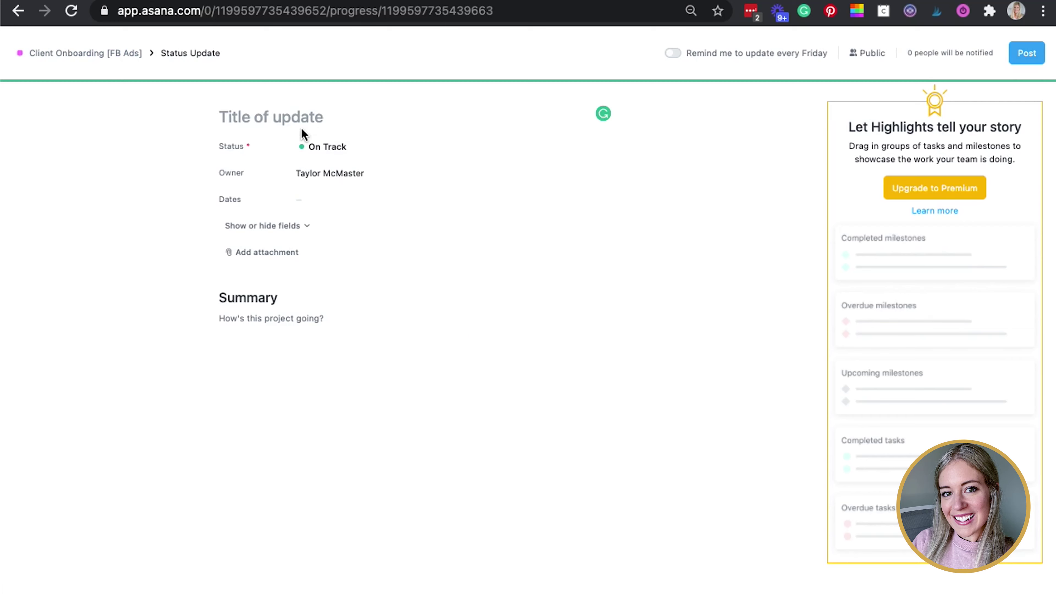
pyautogui.write('Sales call was completed')
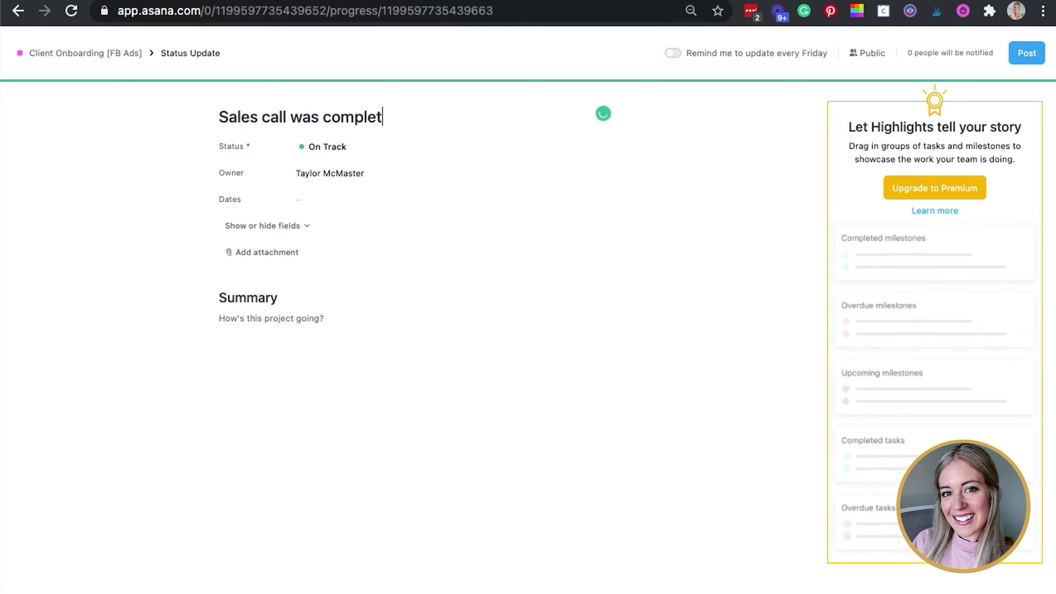
pyautogui.click(290, 335)
pyautogui.write('Enti')
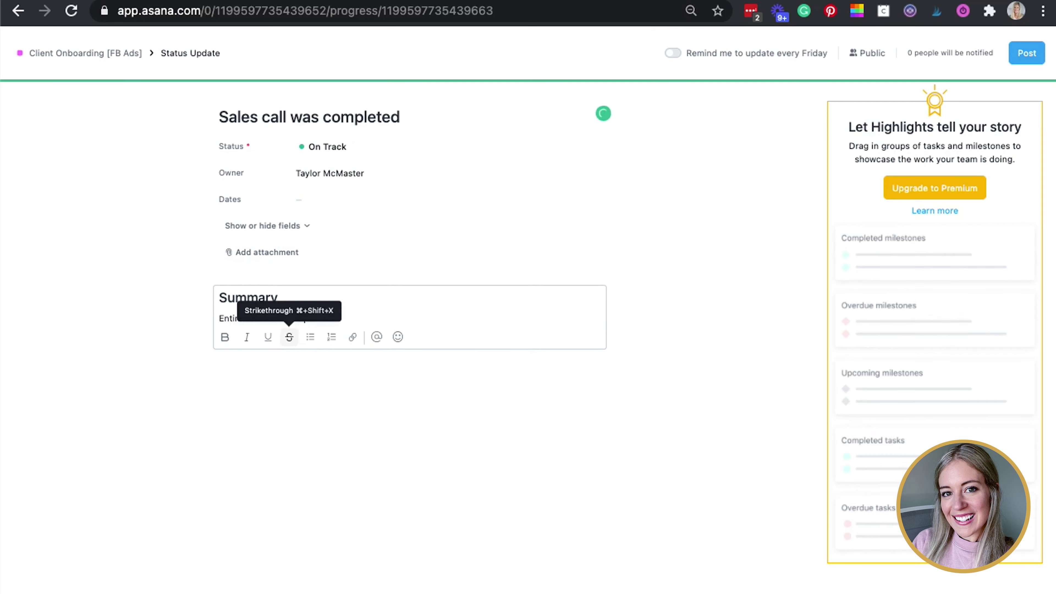
pyautogui.press('Return')
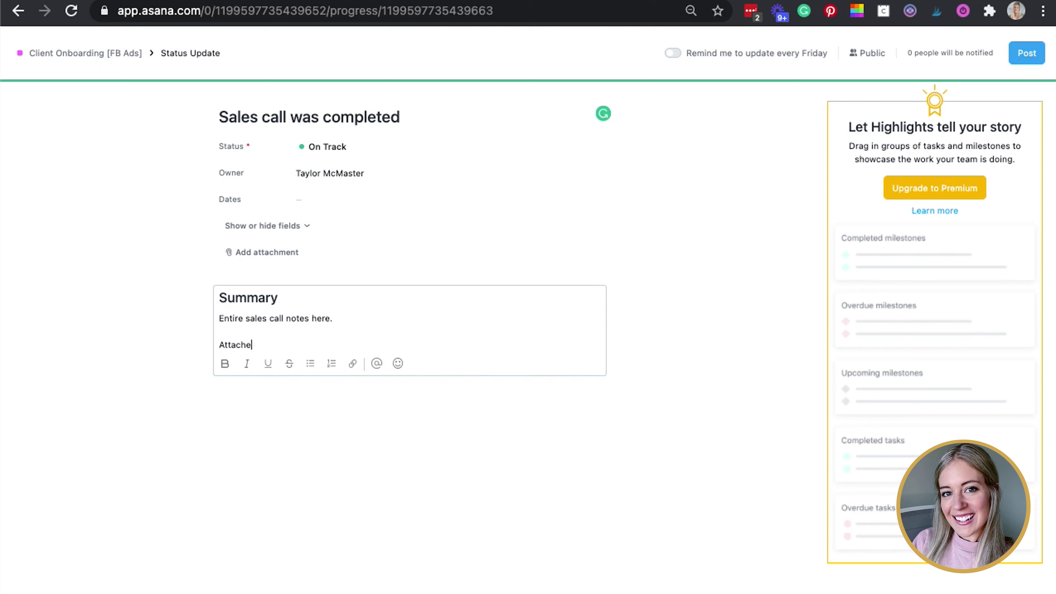
pyautogui.write('.')
pyautogui.press('Return')
pyautogui.press('Return')
pyautogui.write('@Tay')
pyautogui.press('Return')
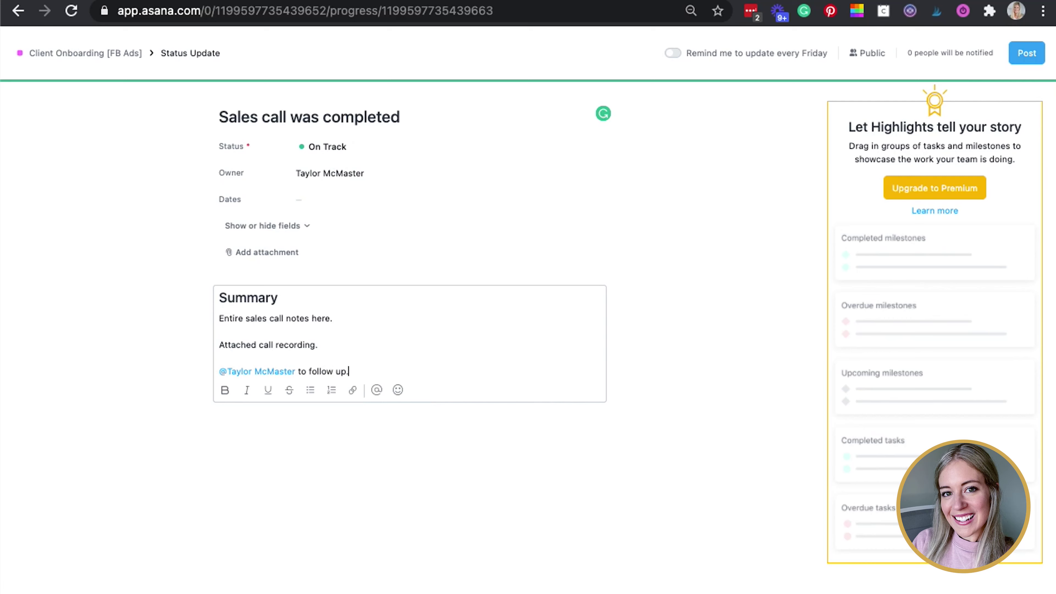
pyautogui.click(478, 455)
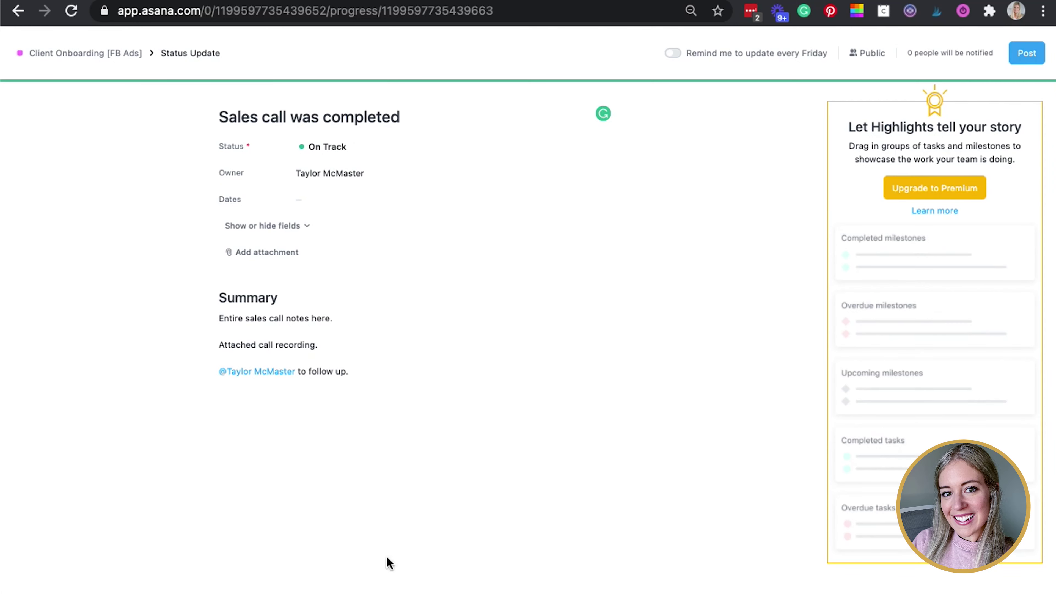
pyautogui.click(64, 52)
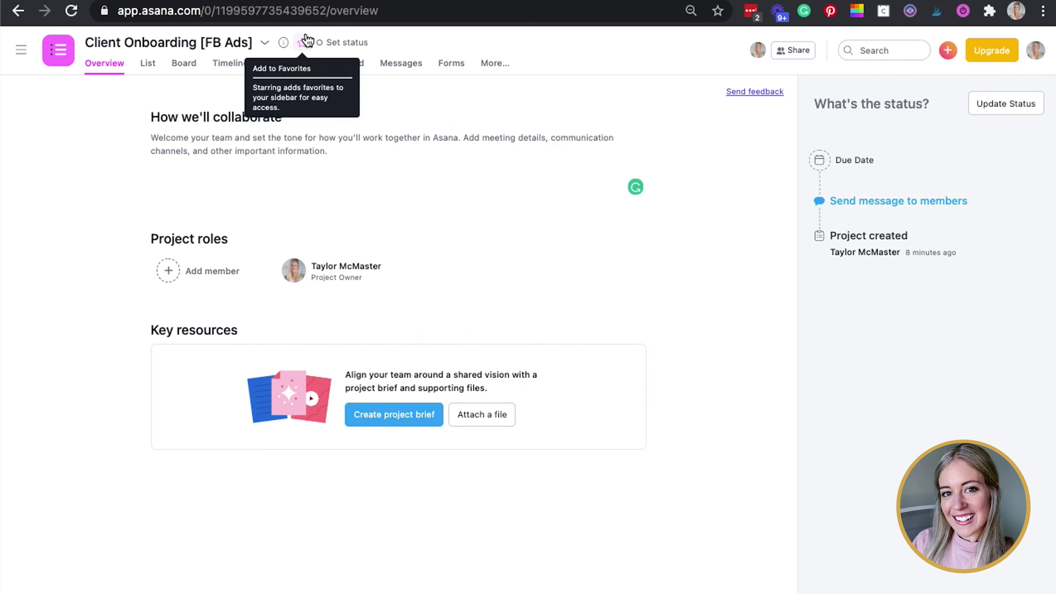
# Browse the Board view's columns, toggle to List and back, then show the Timeline page.
pyautogui.click(184, 62)
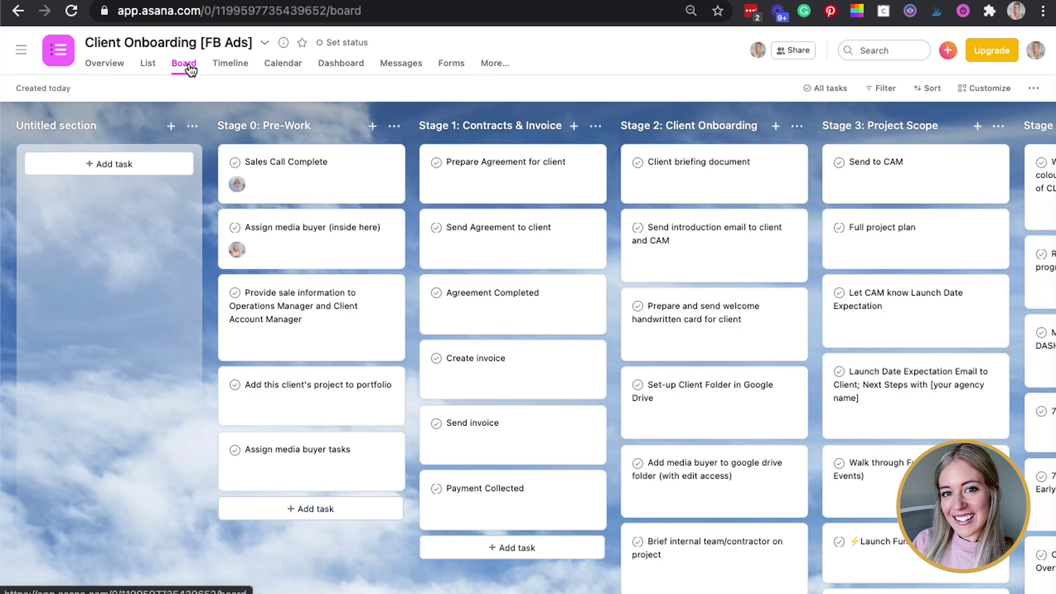
pyautogui.hscroll(3, 375, 241)
pyautogui.hscroll(10, 380, 235)
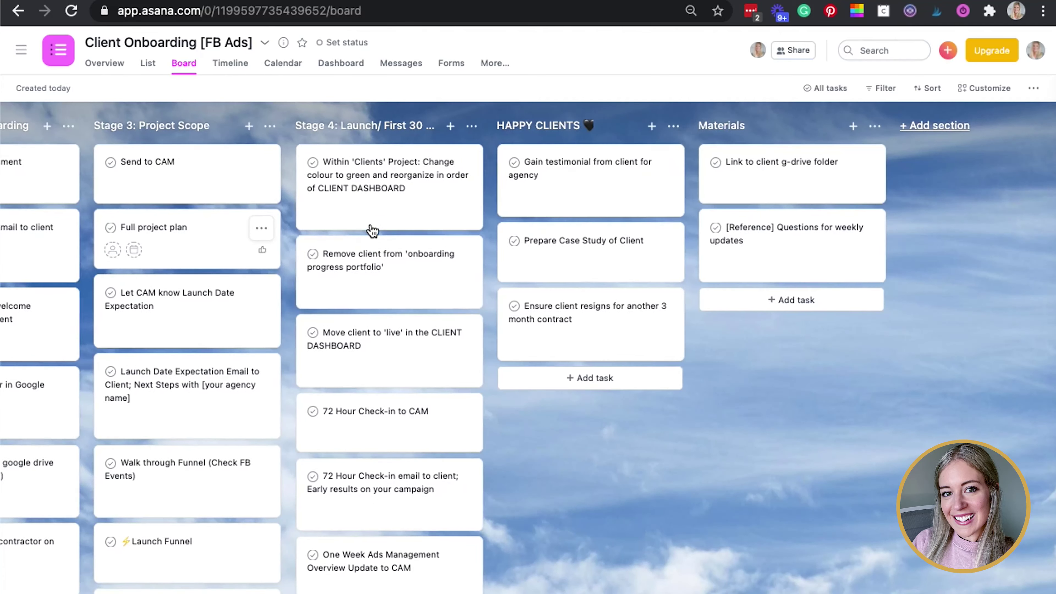
pyautogui.scroll(-3, 374, 232)
pyautogui.scroll(-5, 373, 231)
pyautogui.scroll(10, 373, 231)
pyautogui.click(145, 63)
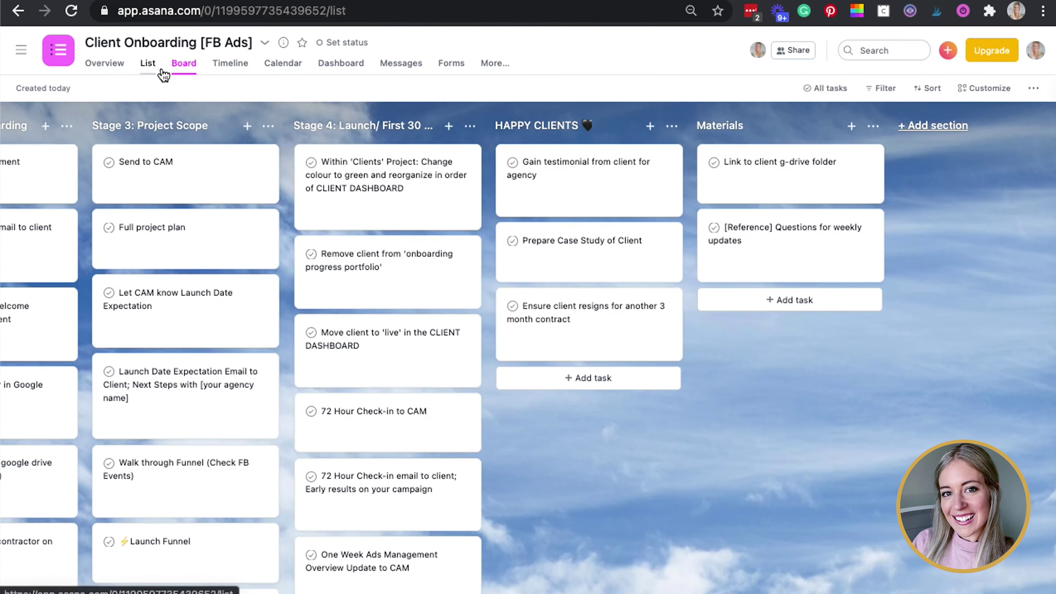
pyautogui.click(187, 65)
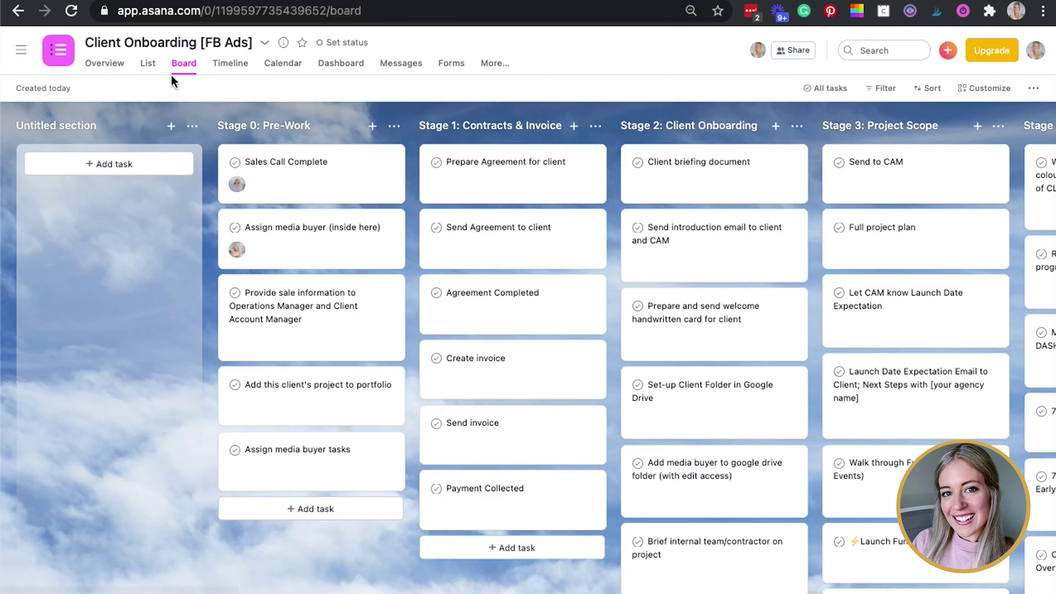
pyautogui.click(237, 68)
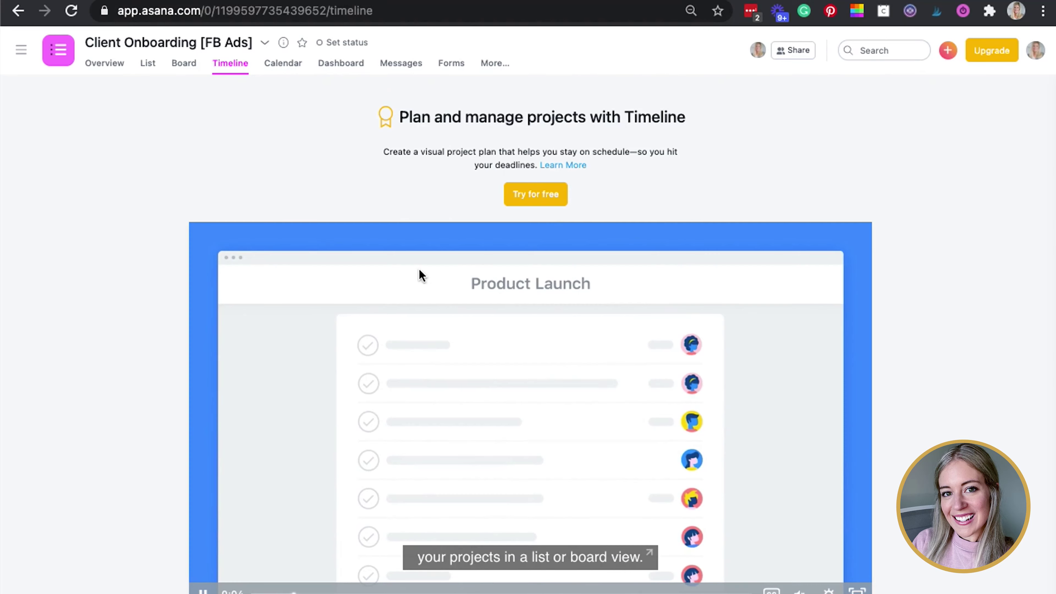
# Browse the project's Calendar and Dashboard pages, then show the Messages page.
pyautogui.click(297, 65)
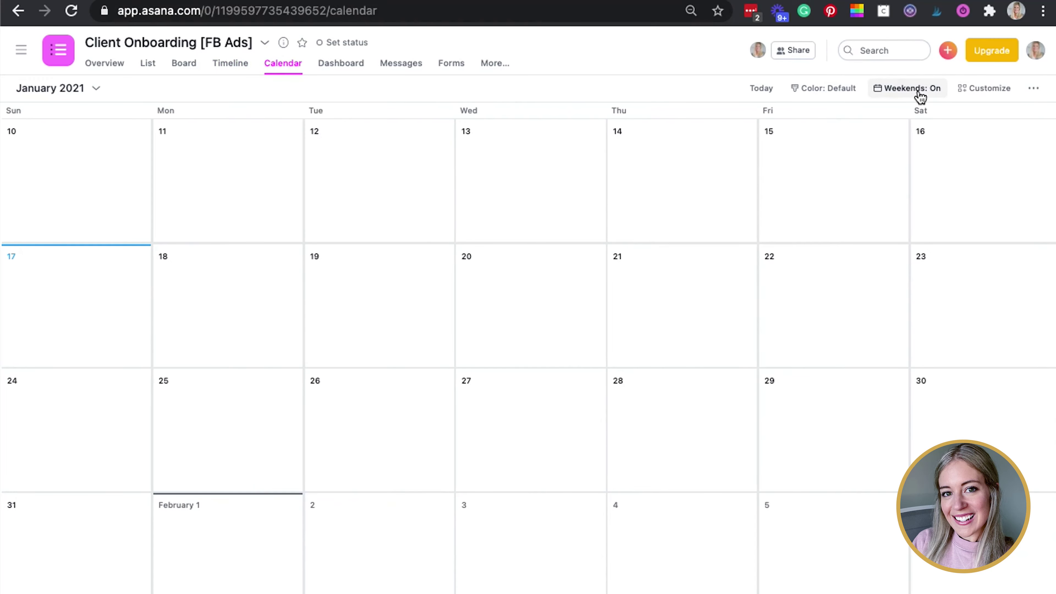
pyautogui.scroll(-2, 336, 345)
pyautogui.scroll(4, 336, 341)
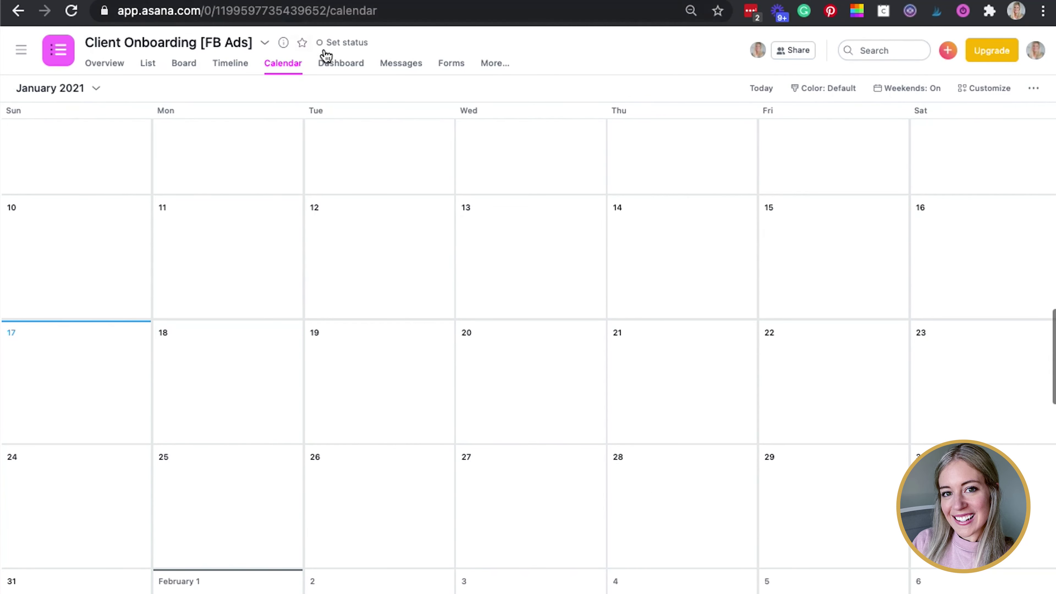
pyautogui.click(342, 64)
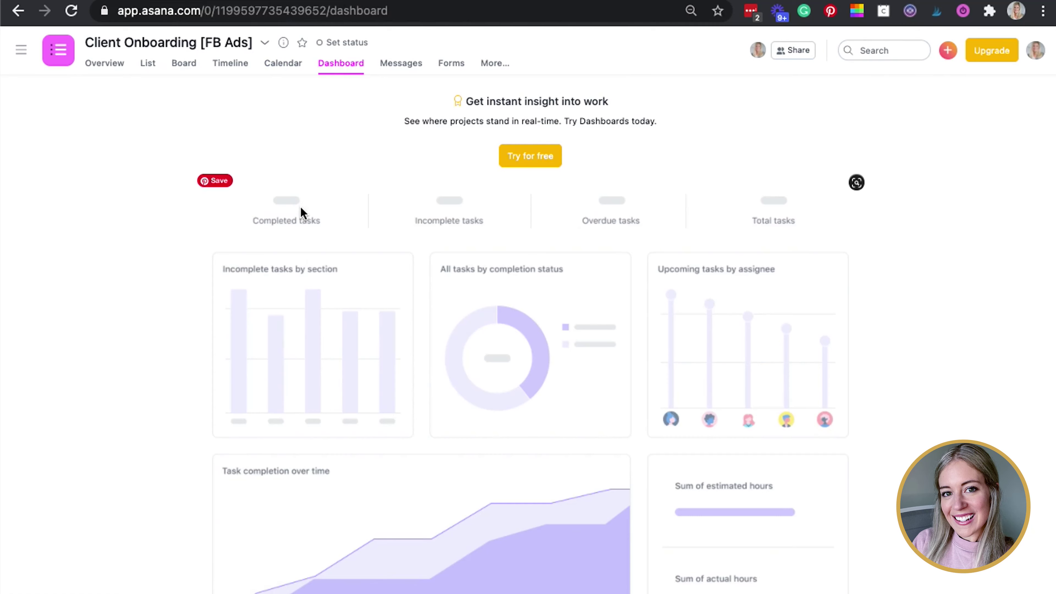
pyautogui.scroll(-2, 333, 250)
pyautogui.scroll(2, 341, 258)
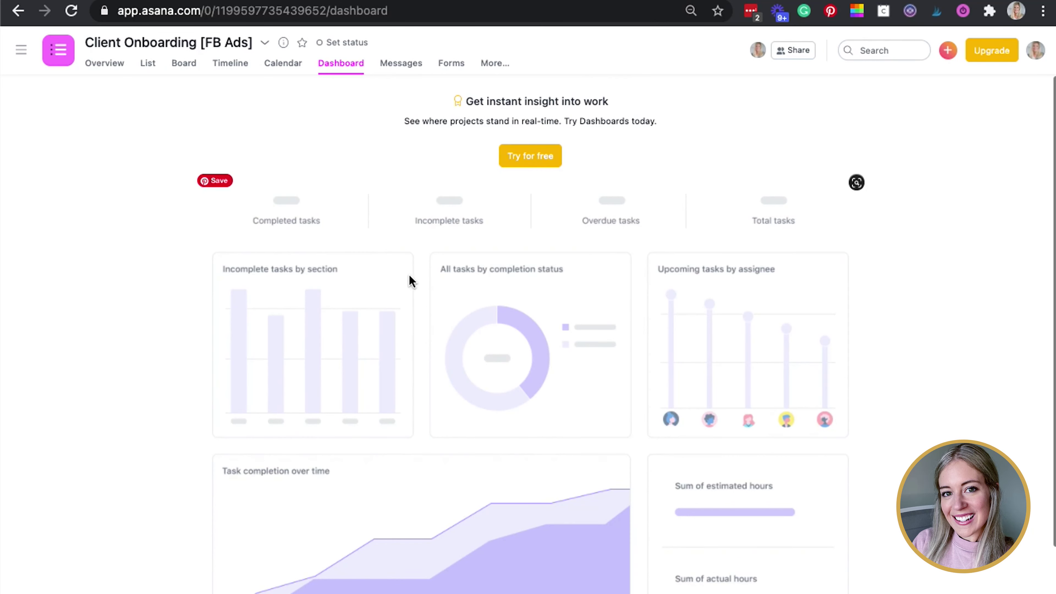
pyautogui.click(396, 64)
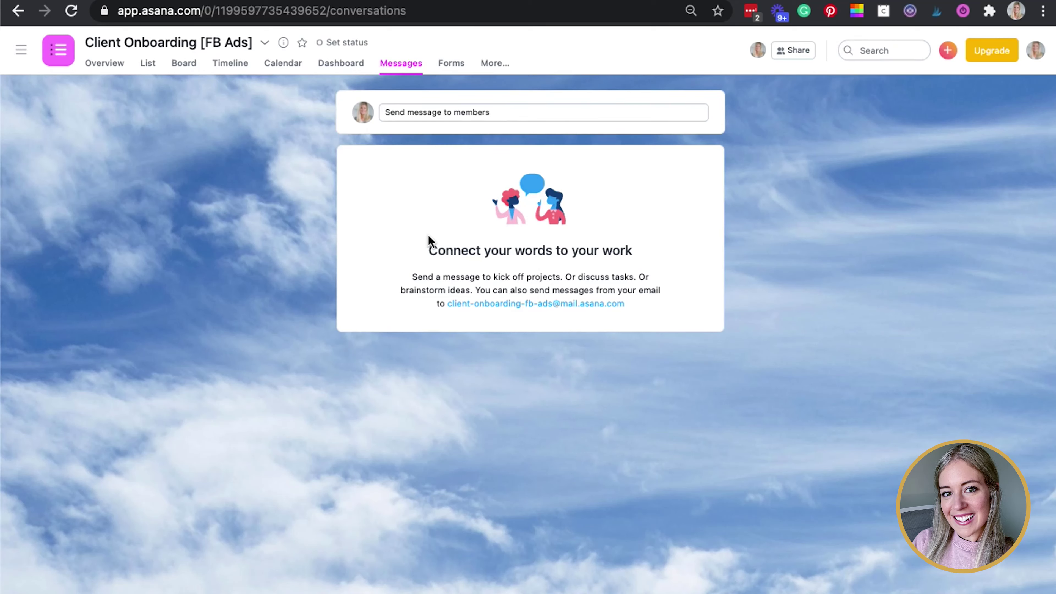
# Highlight the project's message email address, then switch to the Forms page.
pyautogui.moveTo(644, 304); pyautogui.dragTo(449, 299)
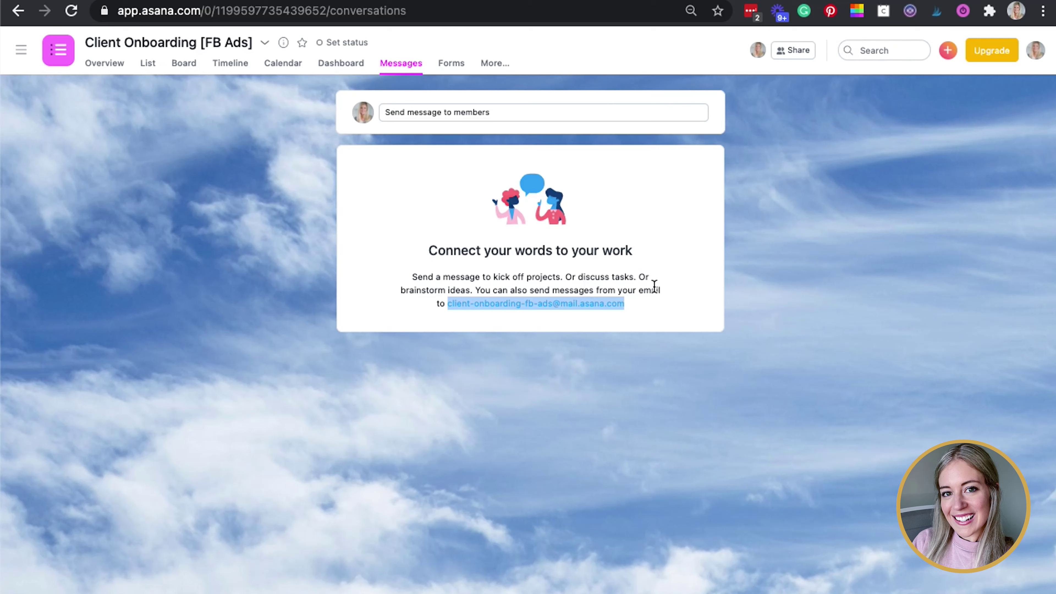
pyautogui.moveTo(663, 299); pyautogui.dragTo(448, 307)
pyautogui.click(460, 66)
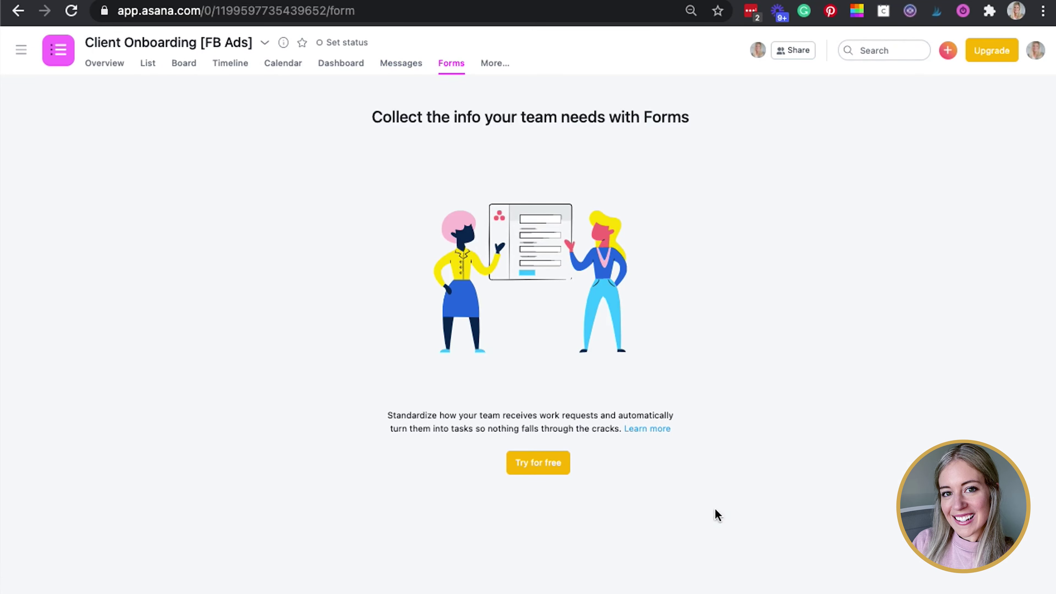
# Open the project's Files page under More..., briefly revisiting Messages in between.
pyautogui.click(491, 67)
pyautogui.click(516, 90)
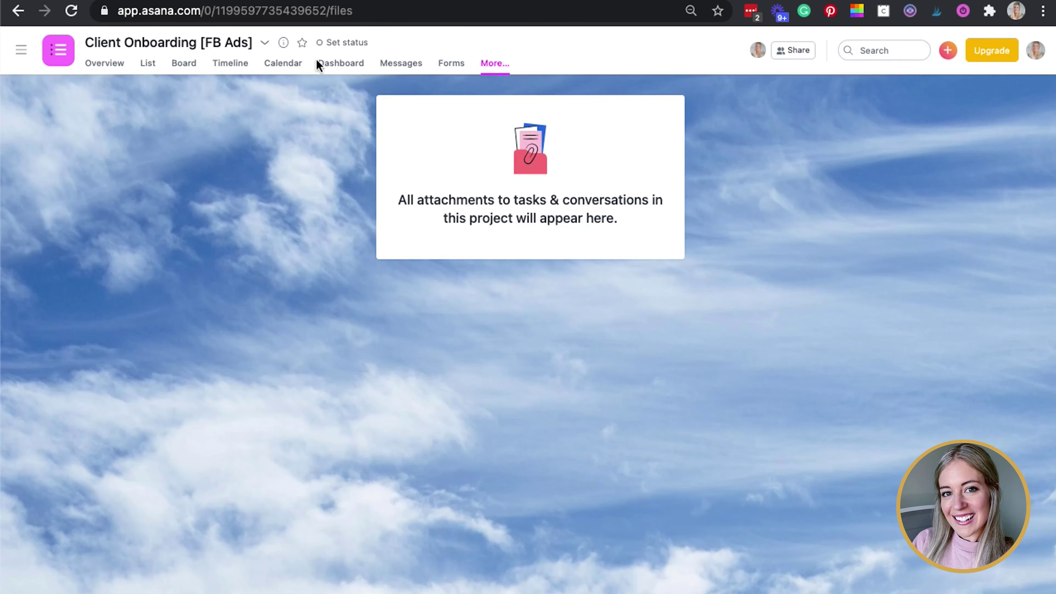
pyautogui.click(399, 64)
pyautogui.click(490, 63)
pyautogui.click(543, 87)
# Make the project private through the Share dialog's invite-by-link options, then return to List view.
pyautogui.click(792, 49)
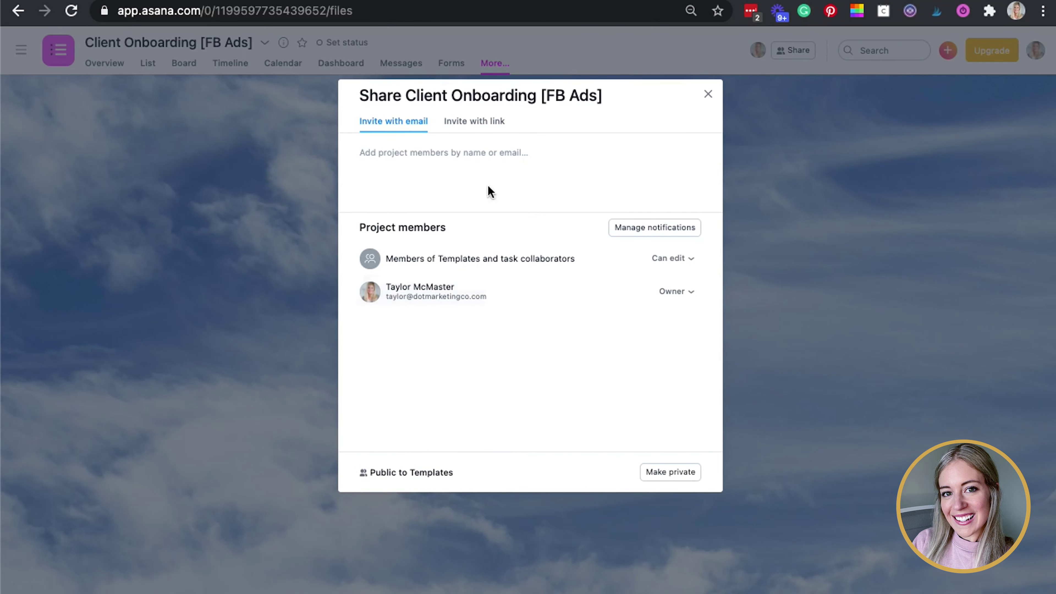
pyautogui.click(485, 121)
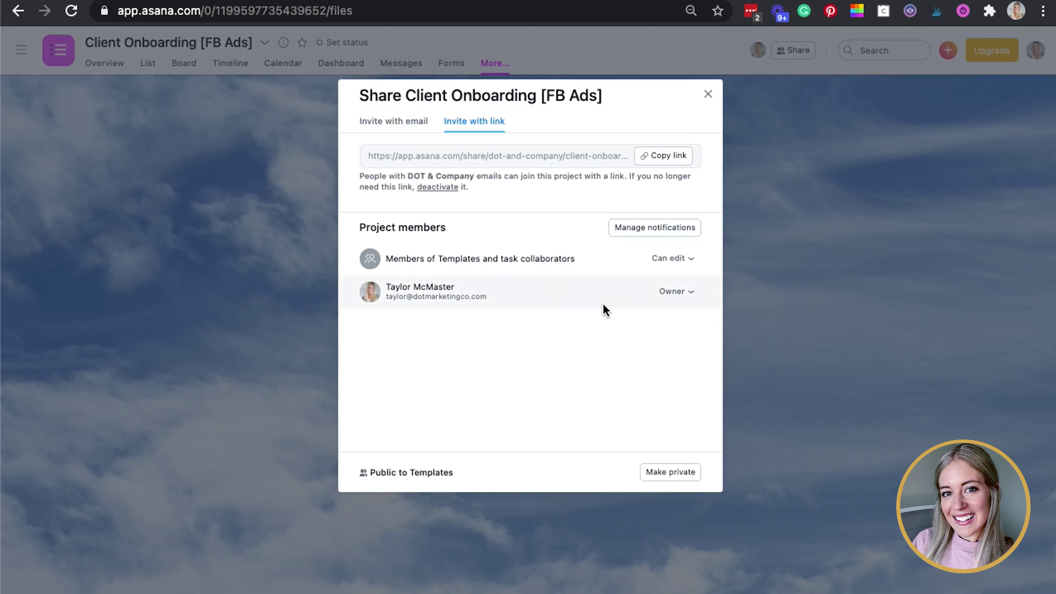
pyautogui.click(673, 472)
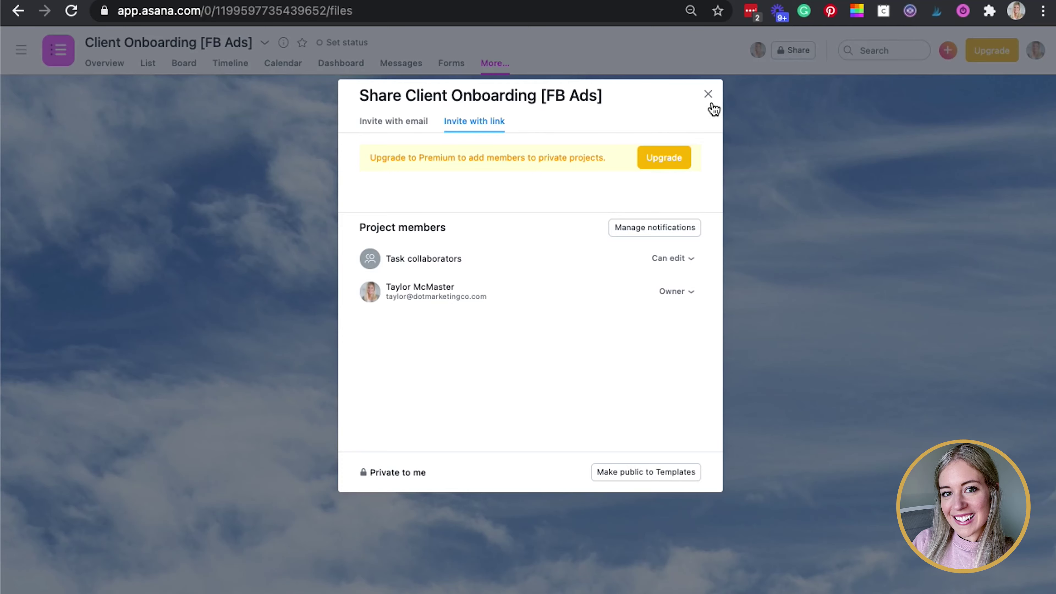
pyautogui.click(709, 95)
pyautogui.click(148, 66)
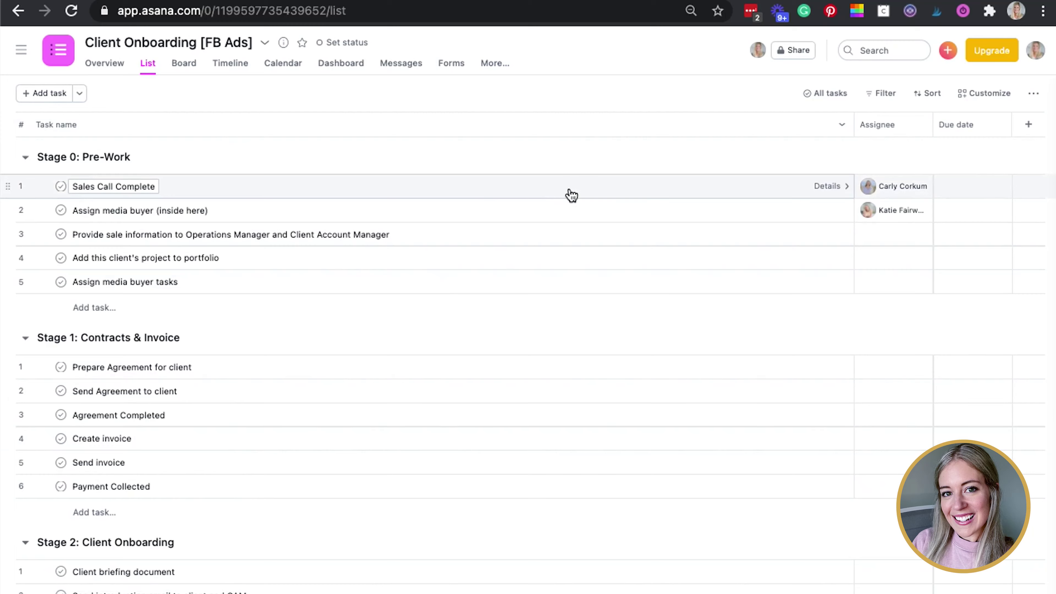
# Add subtasks 'Task 2' and 'Task 3' to Sales Call Complete.
pyautogui.click(219, 187)
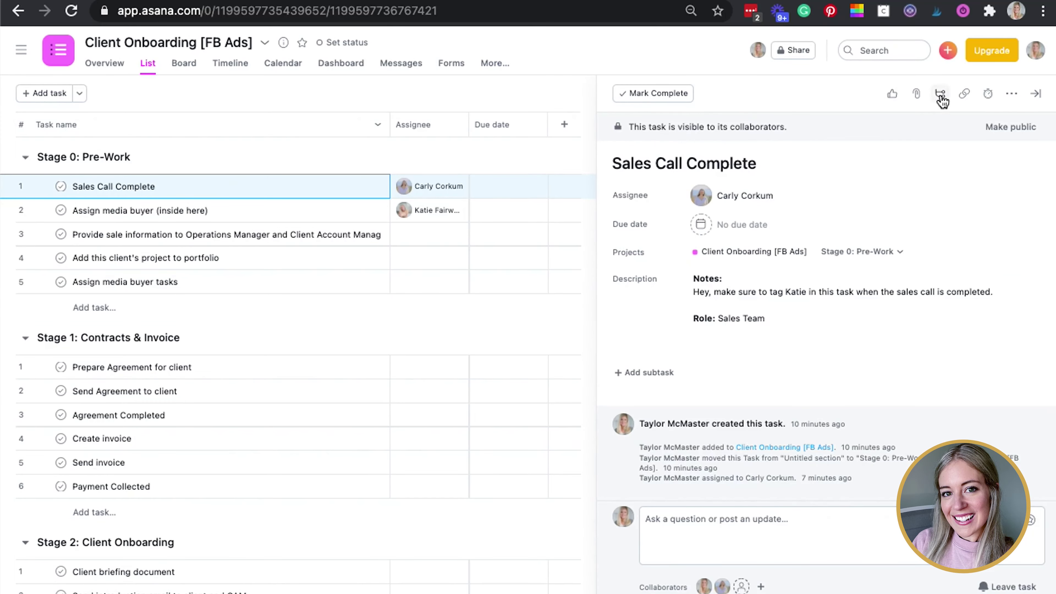
pyautogui.click(941, 94)
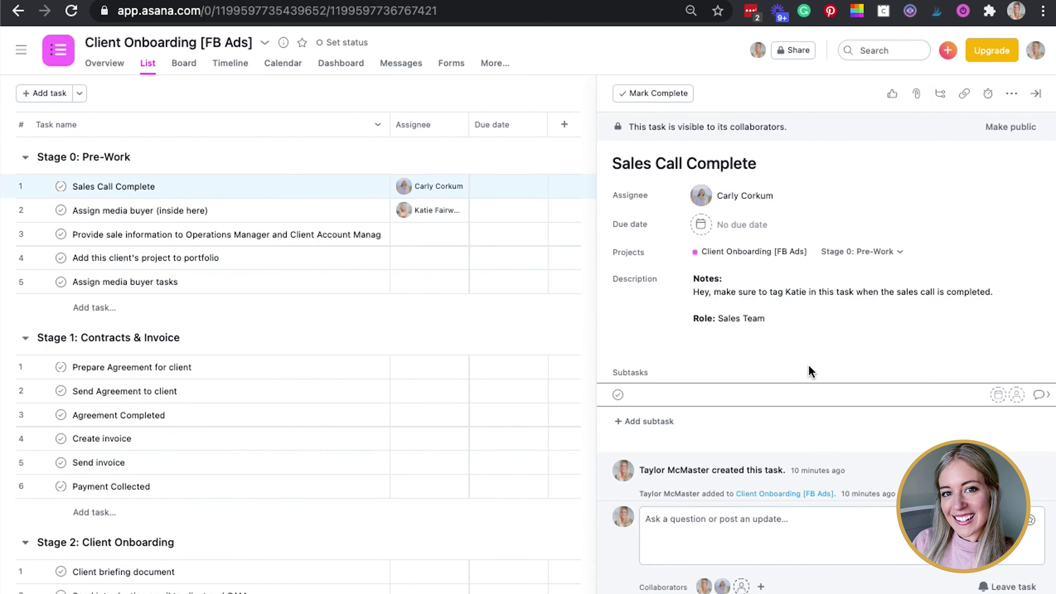
pyautogui.write('Task 2')
pyautogui.press('Return')
pyautogui.write('T')
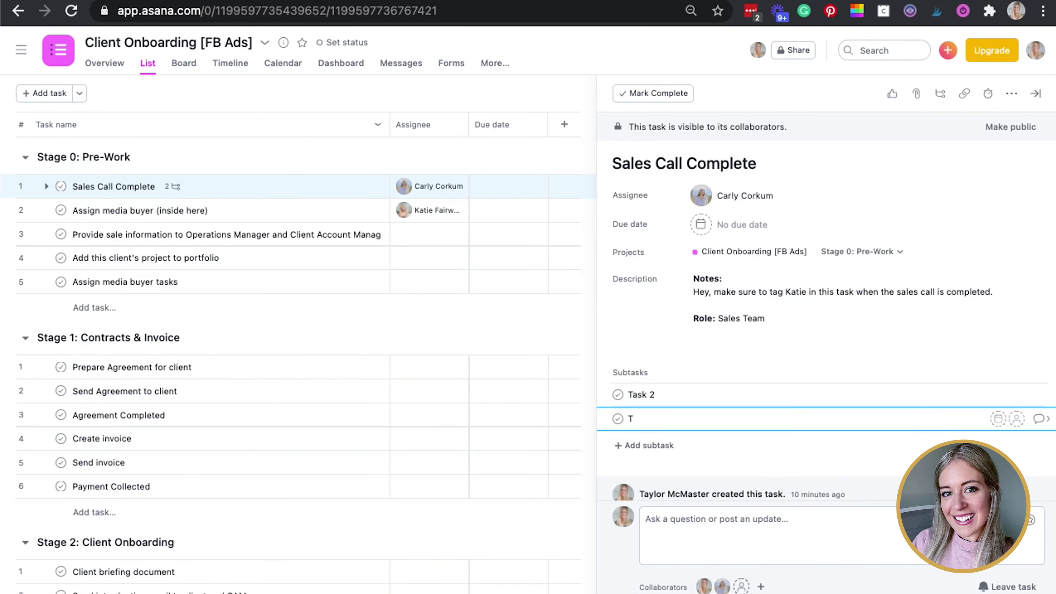
pyautogui.write('ask 3')
pyautogui.press('Return')
# Set Task 2 due Jan 28, assign it to yourself, and view its full details.
pyautogui.click(1000, 394)
pyautogui.click(948, 308)
pyautogui.click(1017, 394)
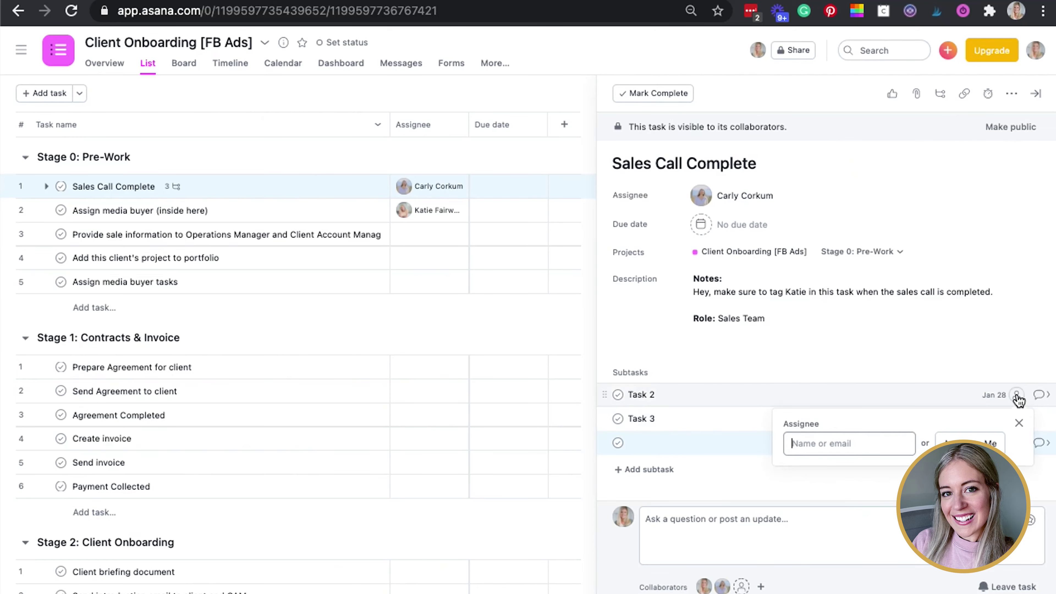
pyautogui.write('tay')
pyautogui.press('Return')
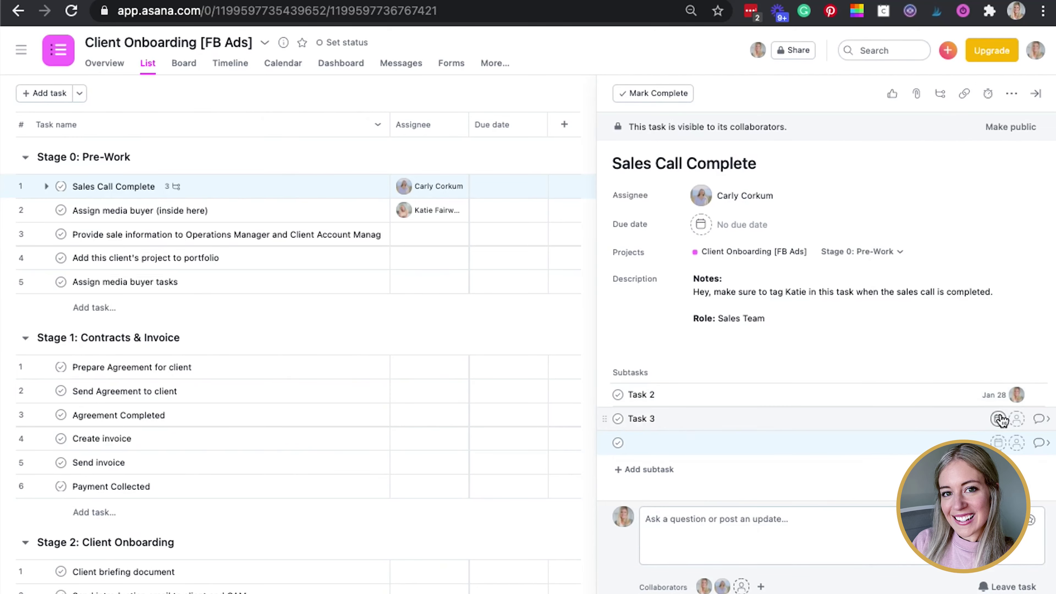
pyautogui.scroll(-3, 873, 300)
pyautogui.click(1038, 307)
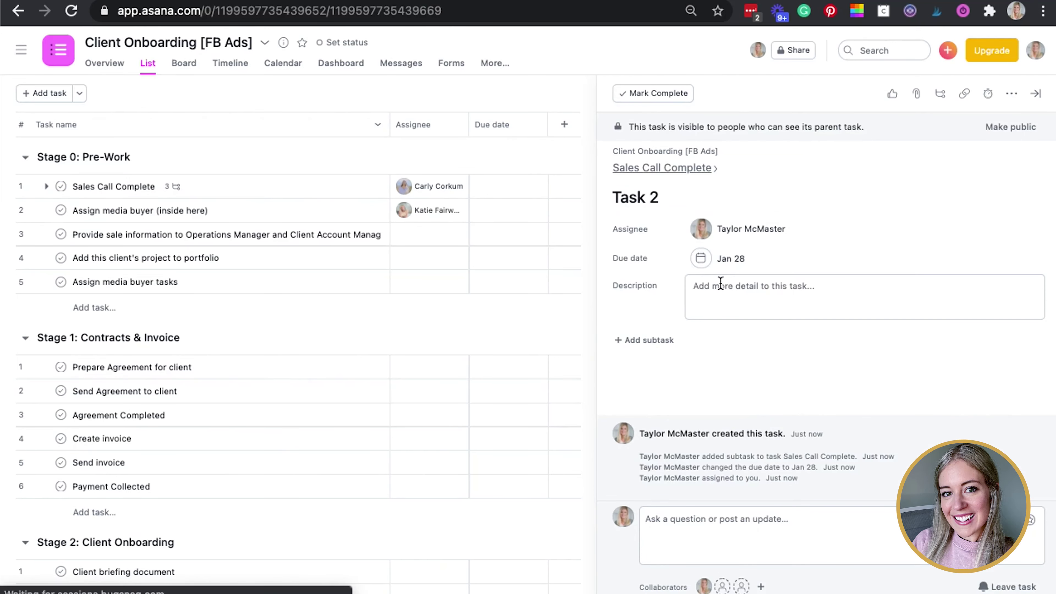
# Back on Sales Call Complete, check the attachment options and copy the task's link.
pyautogui.click(649, 168)
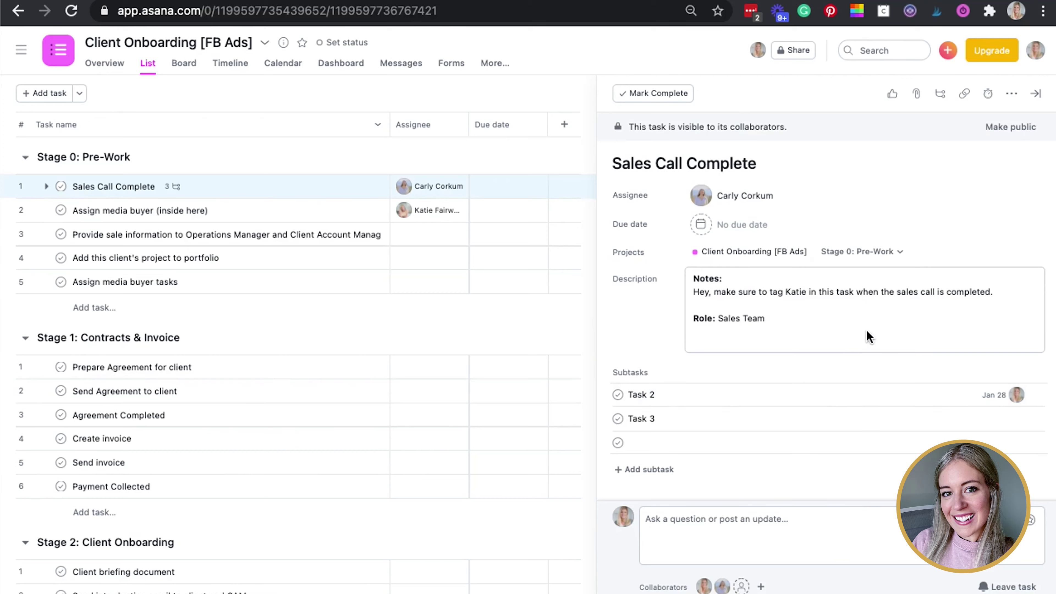
pyautogui.click(919, 94)
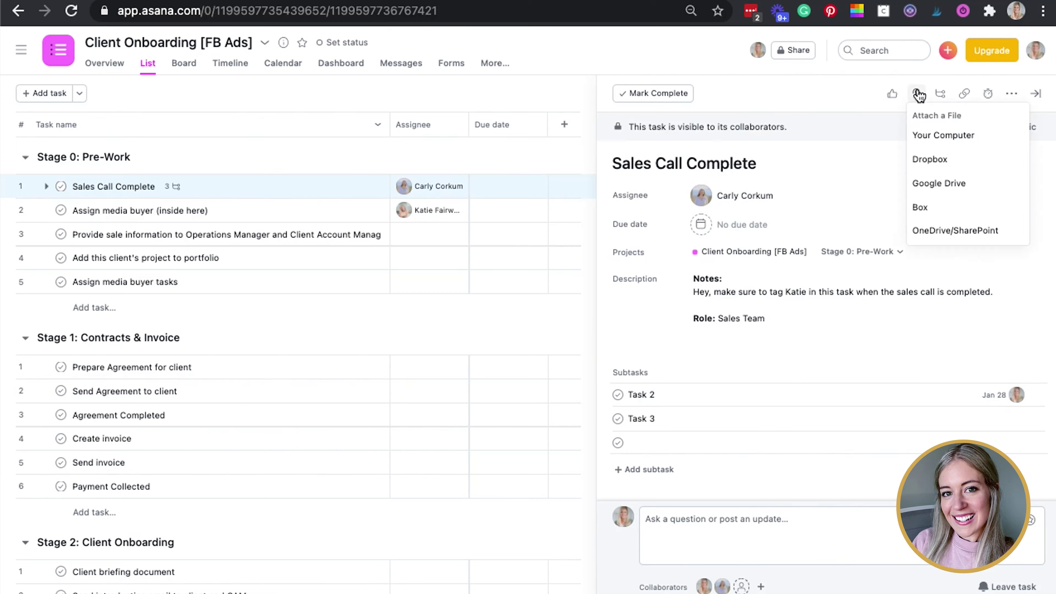
pyautogui.click(916, 93)
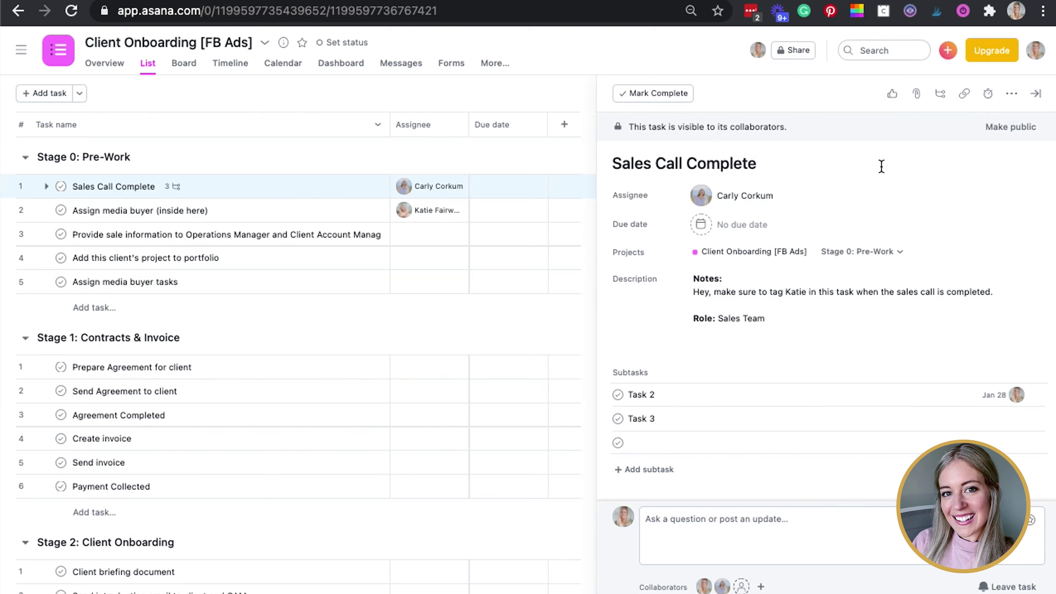
pyautogui.click(970, 95)
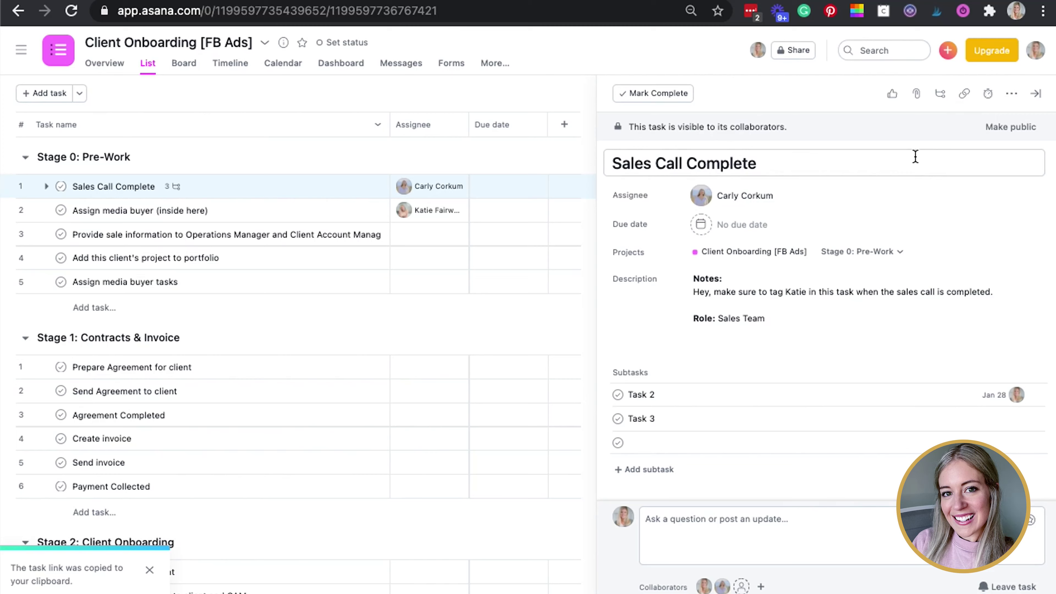
pyautogui.click(1012, 95)
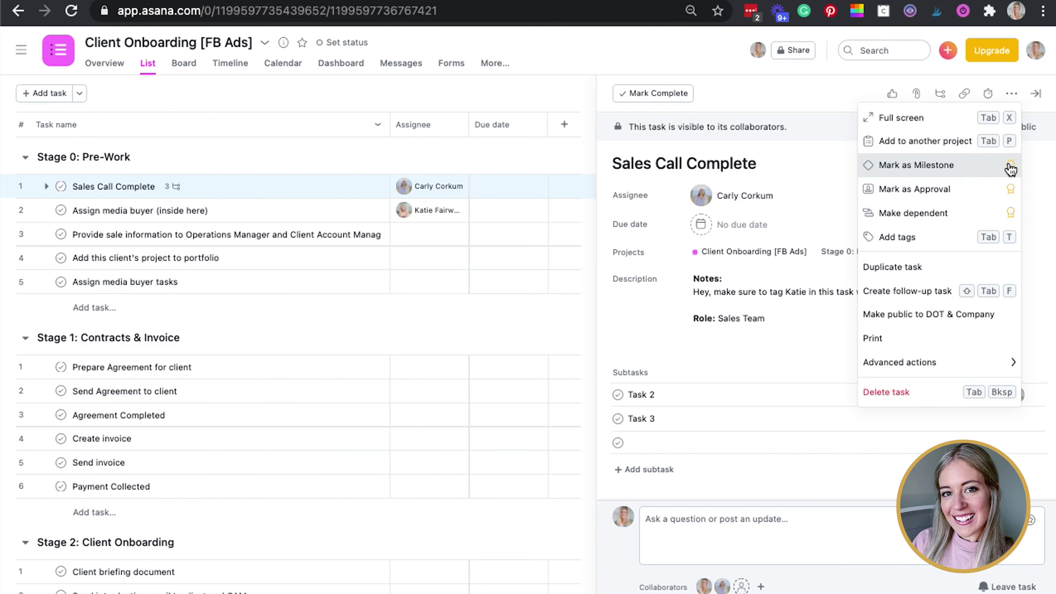
# Close the task pane and start duplicating Client Onboarding [FB Ads] from the sidebar's project menu.
pyautogui.click(550, 182)
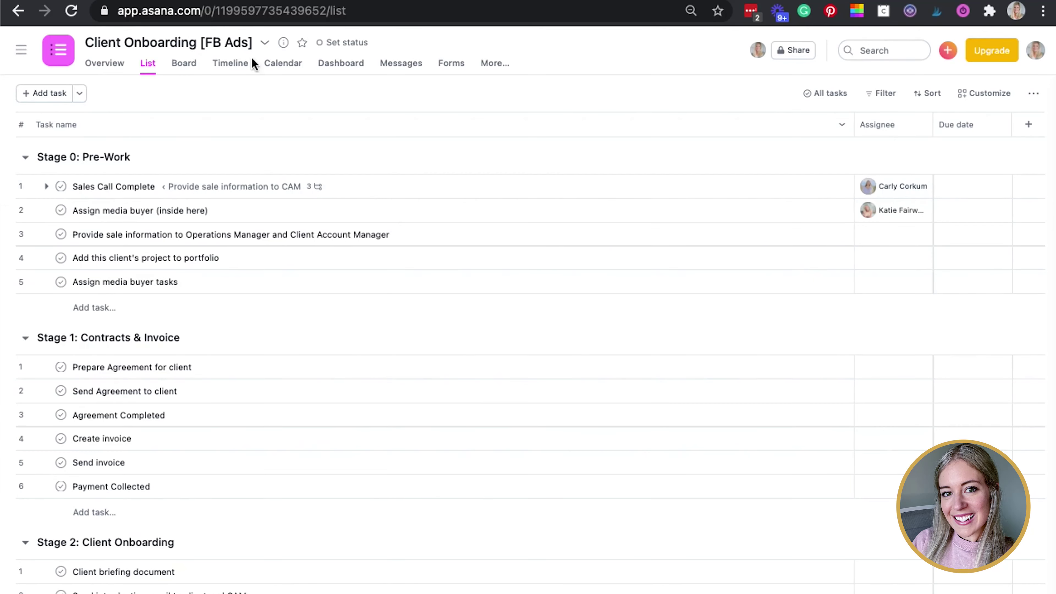
pyautogui.click(264, 43)
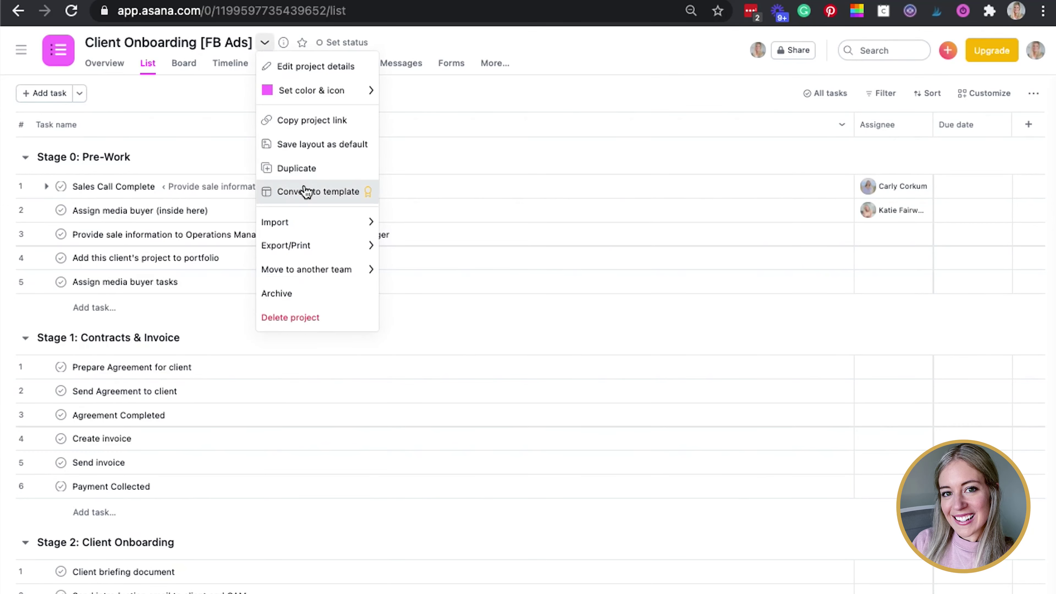
pyautogui.click(528, 52)
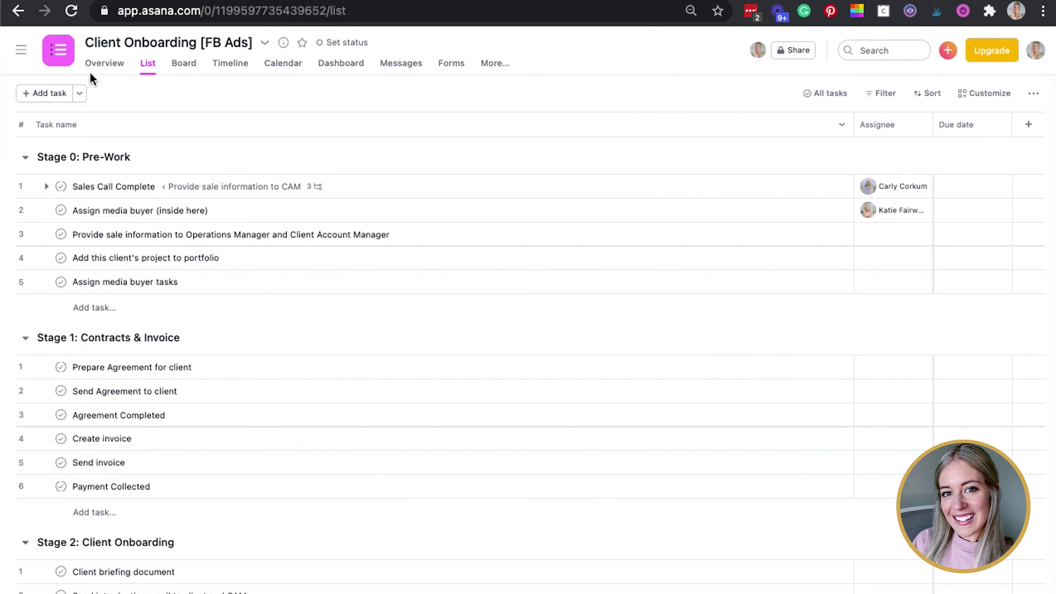
pyautogui.click(21, 49)
pyautogui.scroll(-5, 52, 317)
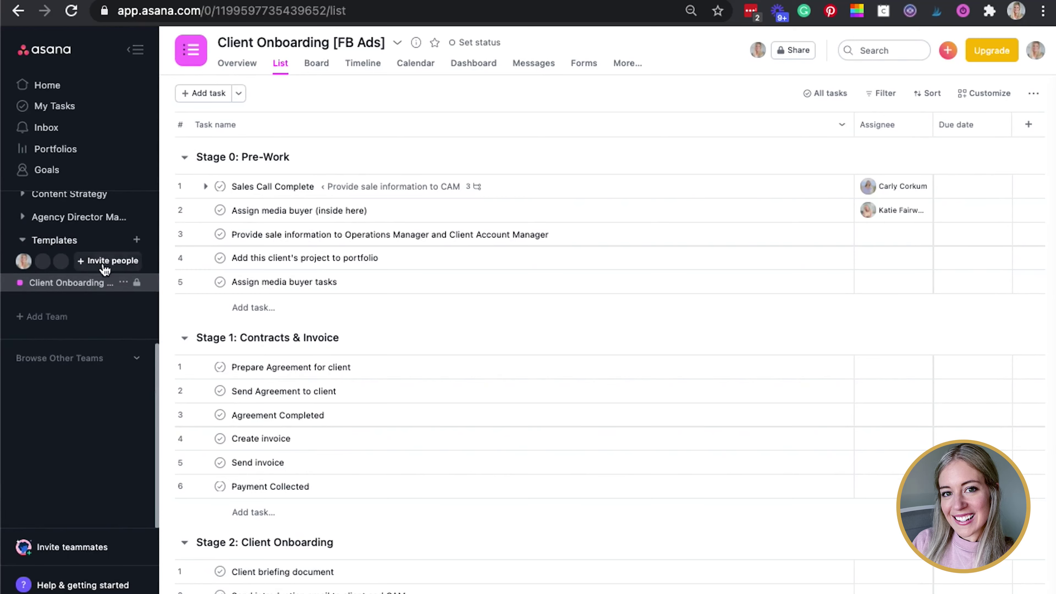
pyautogui.click(123, 282)
pyautogui.click(164, 360)
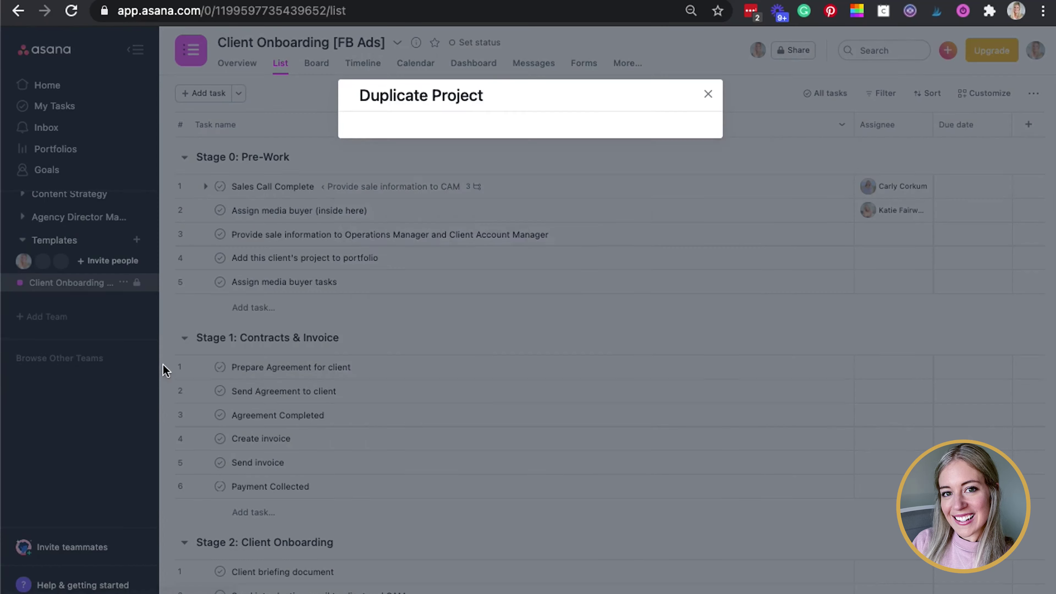
# Name the copy 'Testing Client [FB ADS]', include assignees, collaborators, description, other projects and due dates, and create it.
pyautogui.click(563, 182)
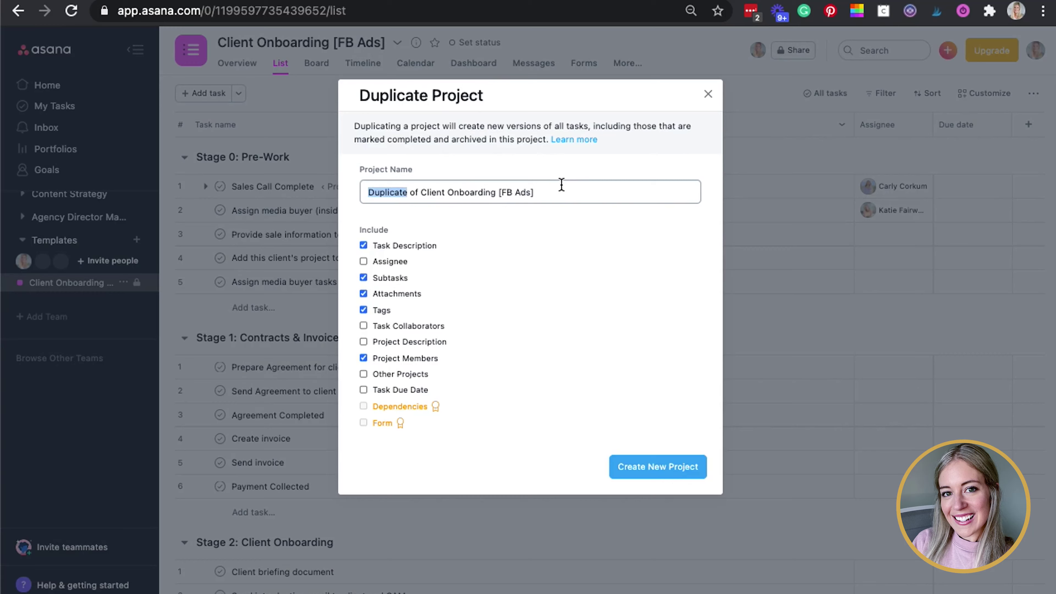
pyautogui.press('super+a')
pyautogui.press('BackSpace')
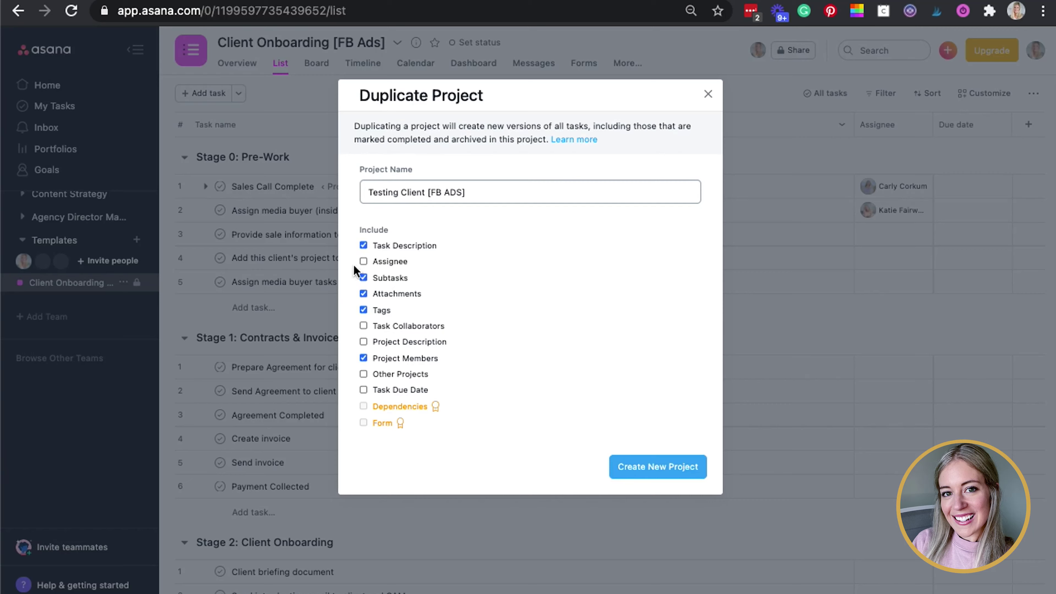
pyautogui.click(363, 261)
pyautogui.click(364, 326)
pyautogui.click(364, 342)
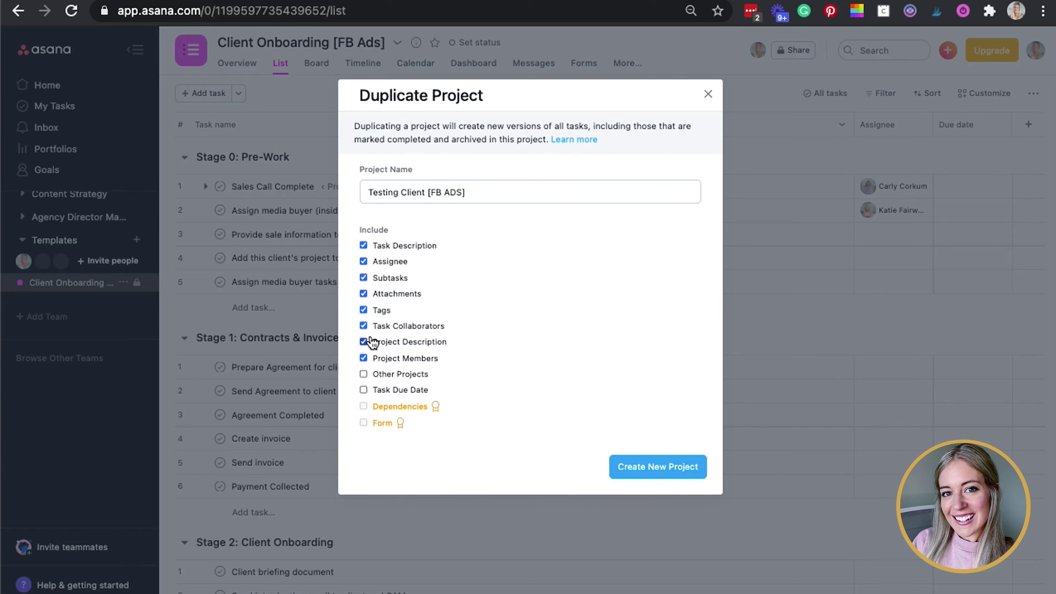
pyautogui.click(390, 377)
pyautogui.click(389, 391)
pyautogui.click(677, 474)
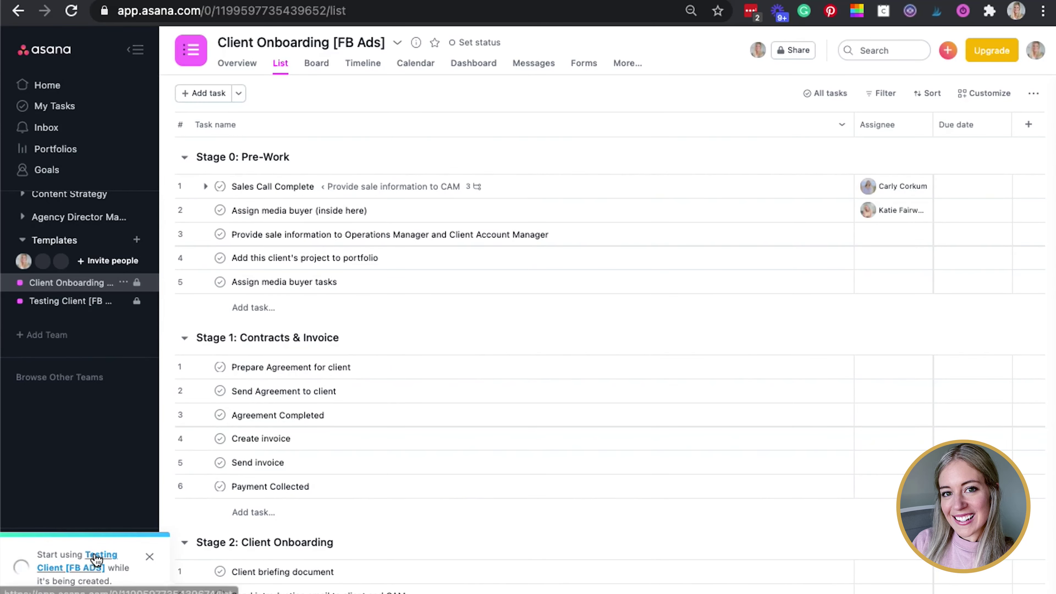
# Open the duplicated 'Testing Client [FB ADS]' project from the toast and star it as a favorite.
pyautogui.click(96, 559)
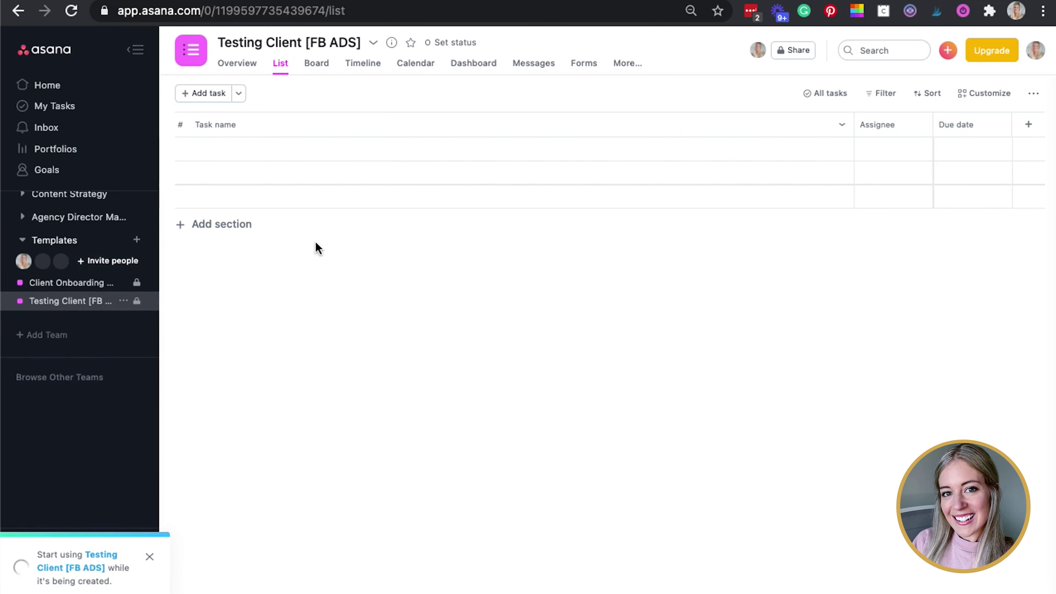
pyautogui.scroll(3, 74, 274)
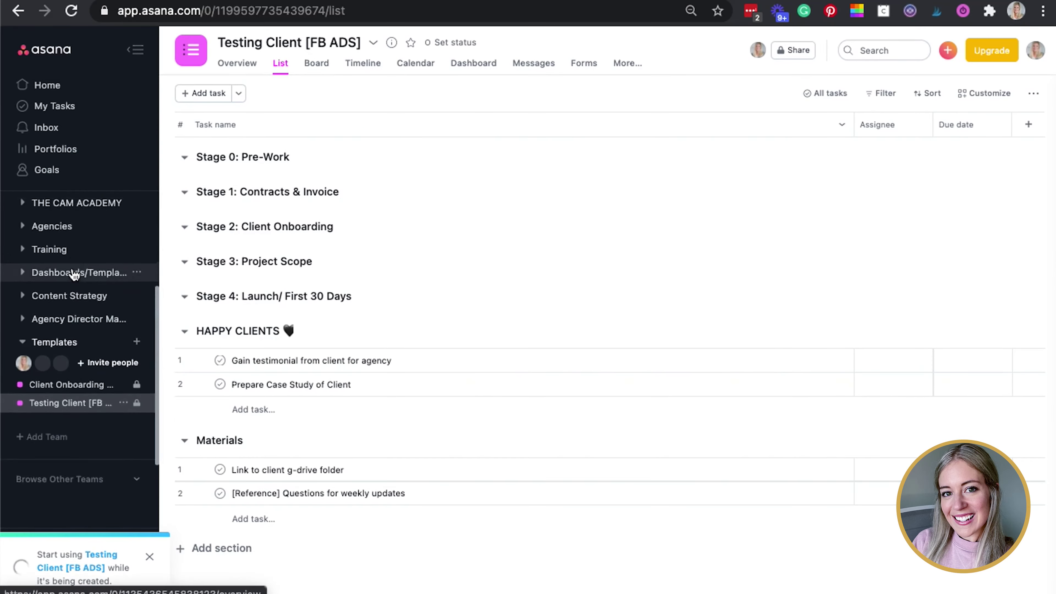
pyautogui.scroll(3, 74, 275)
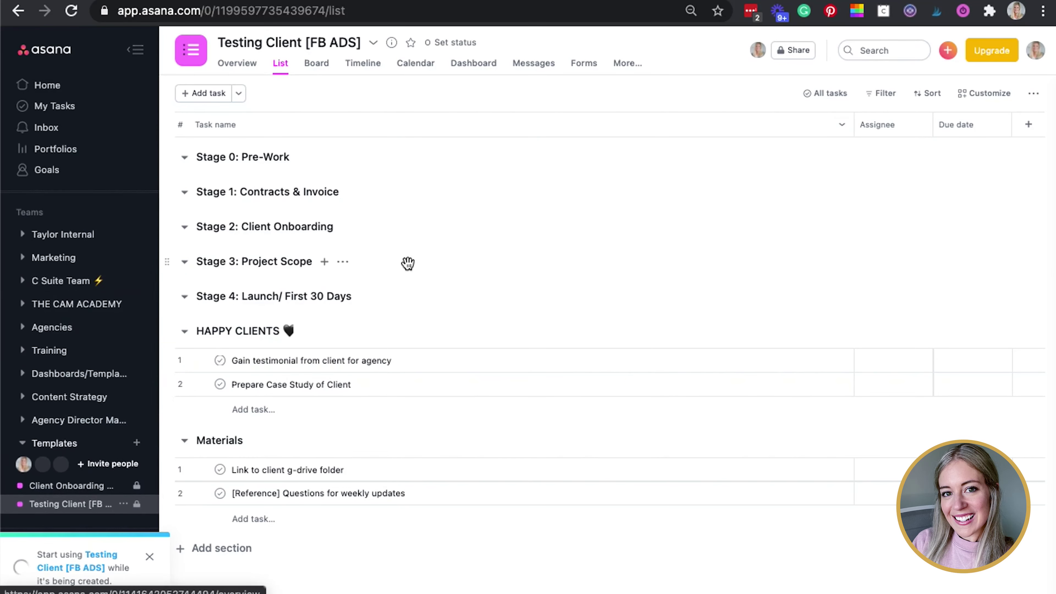
pyautogui.click(411, 42)
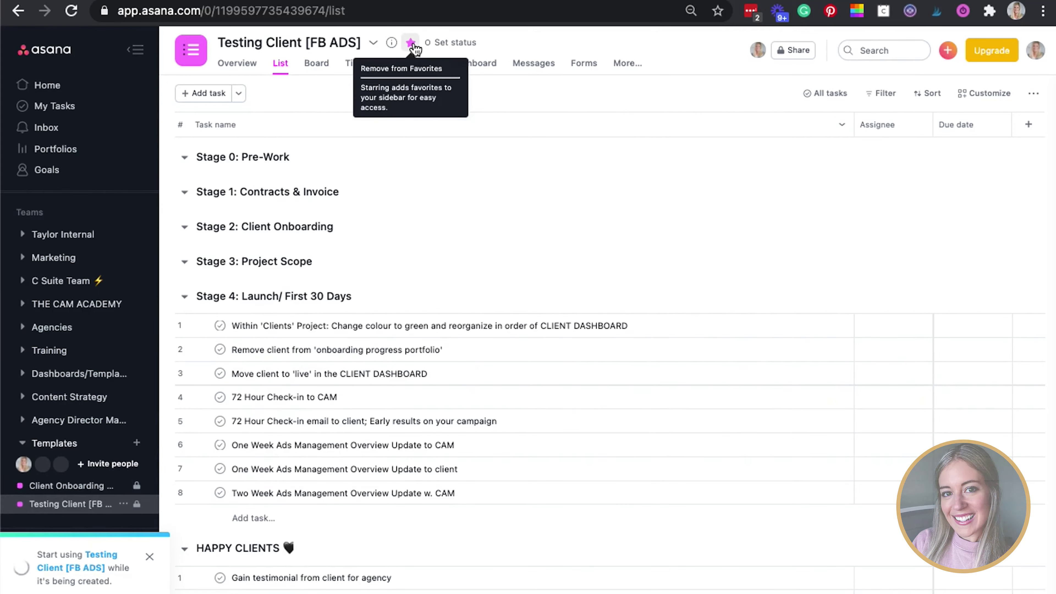